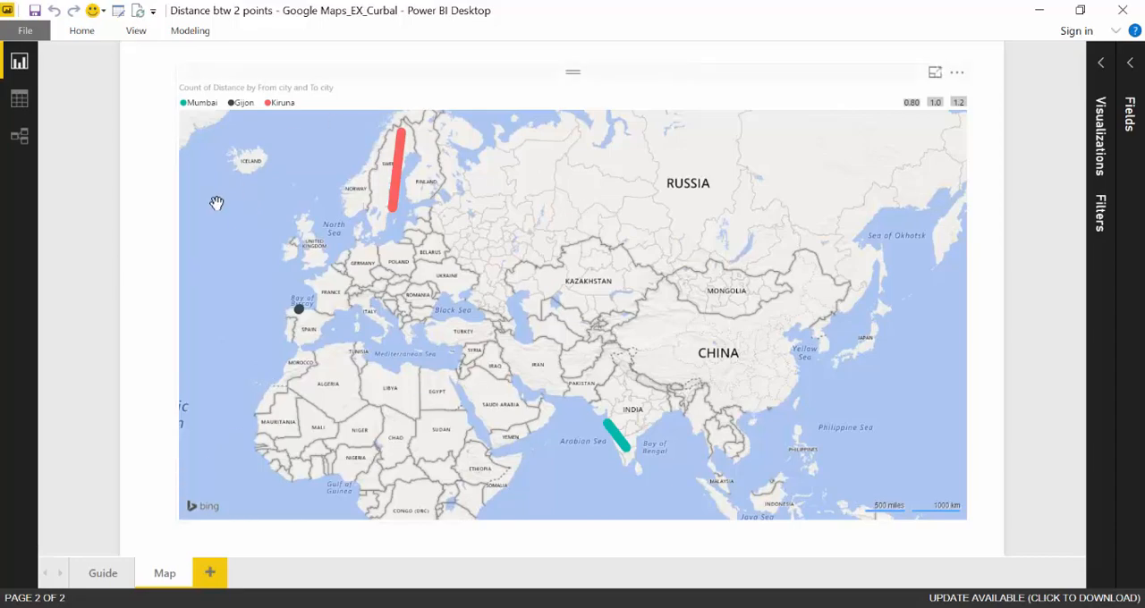
Examine the fDistance function's code in the Query Editor, including the full Source URL with its query parameters
click(117, 11)
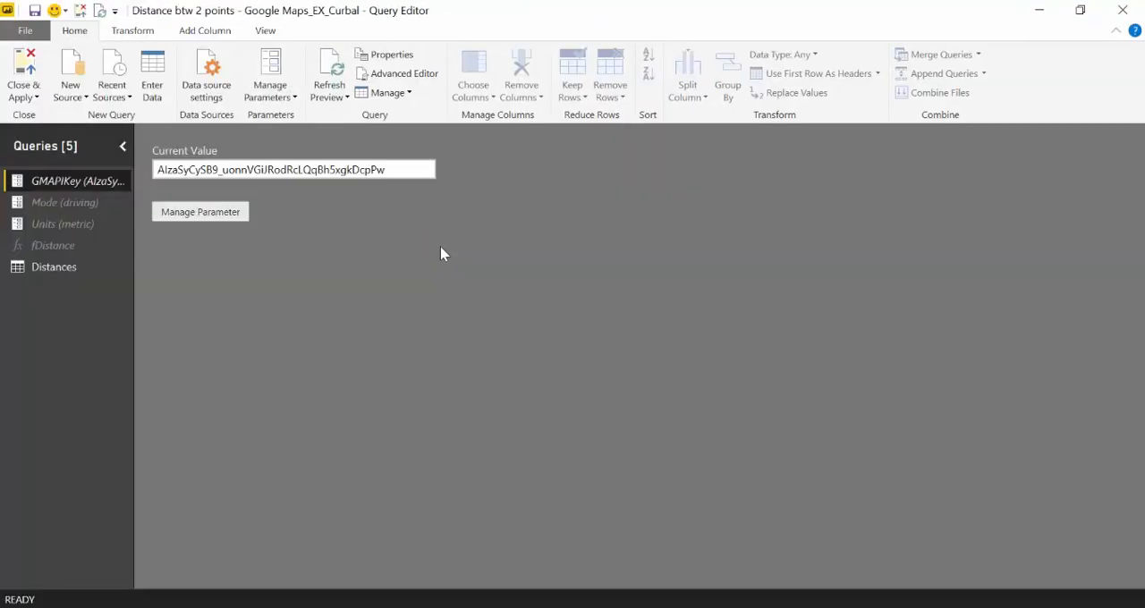
click(43, 247)
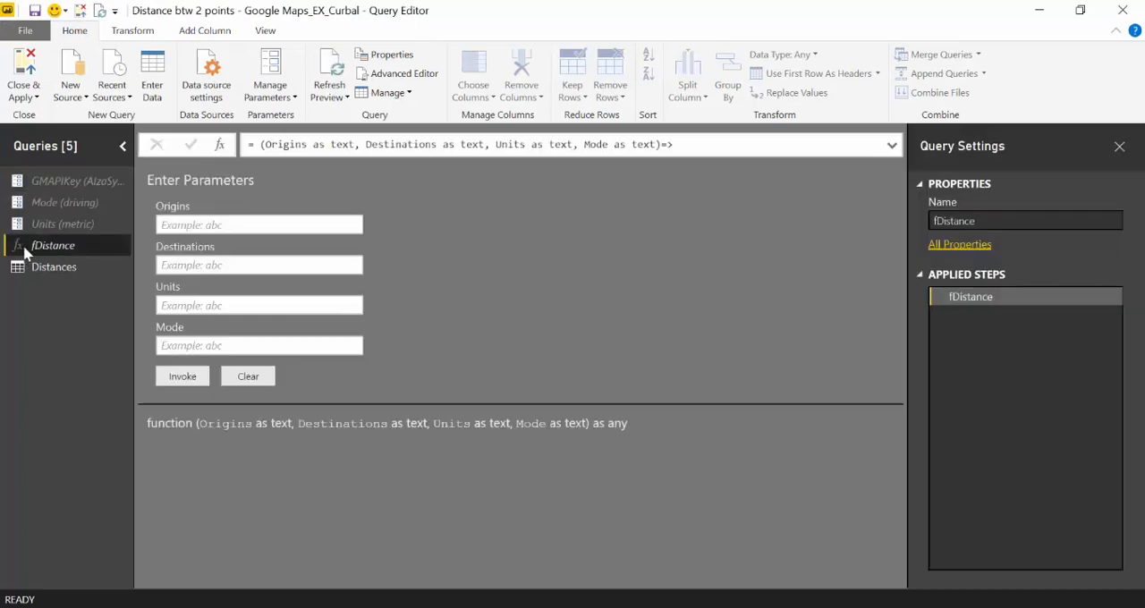
click(403, 73)
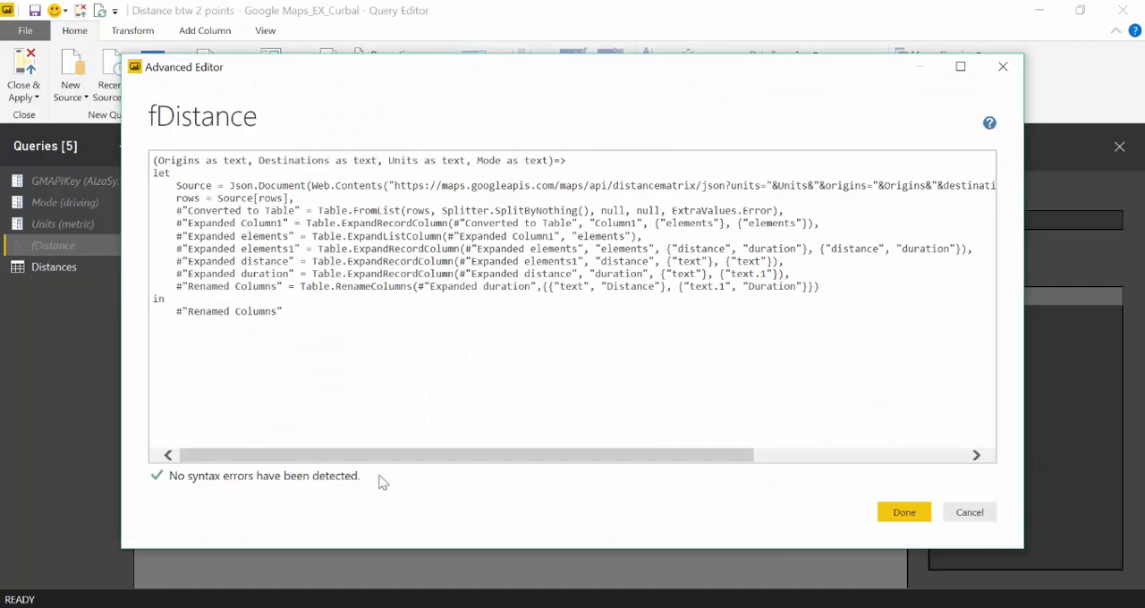
drag(411, 465, 542, 439)
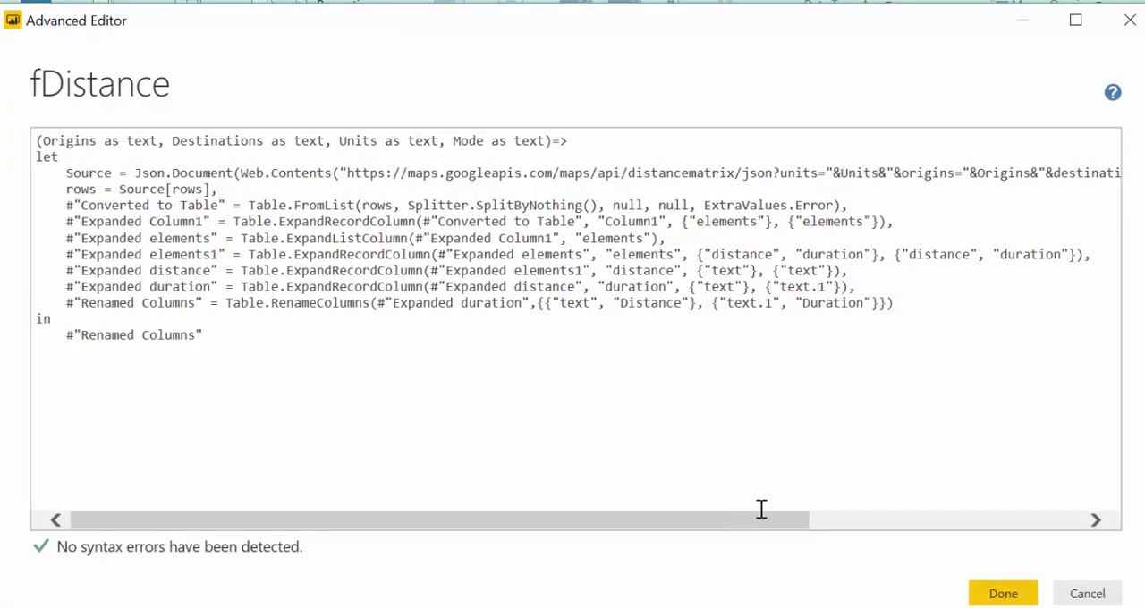
drag(763, 521, 1124, 530)
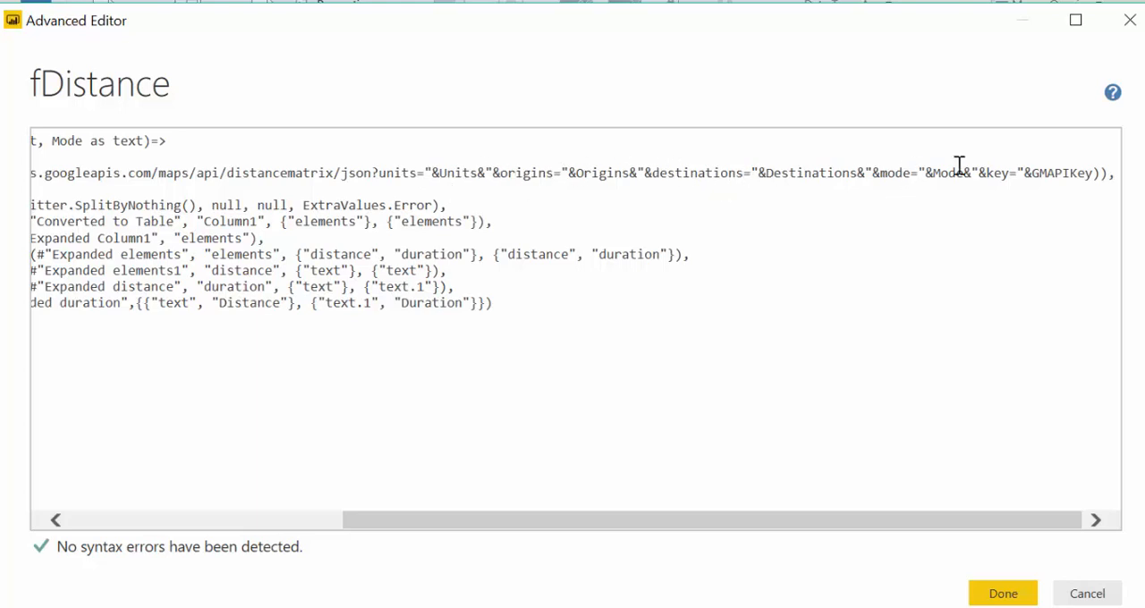
click(1013, 596)
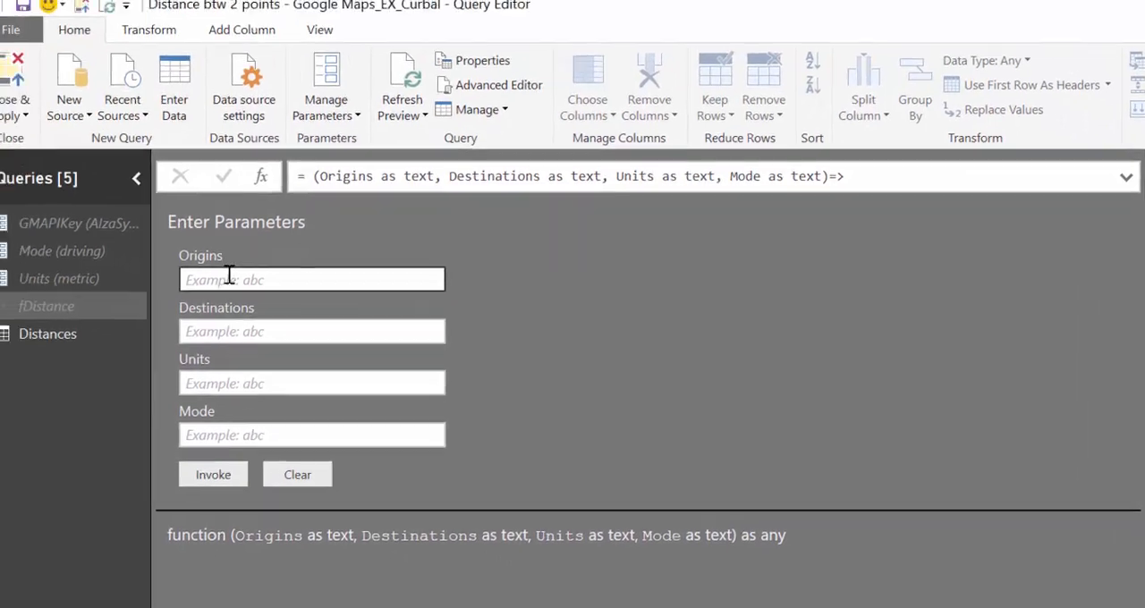
Look through the fDistance function's Origins, Destinations, Units and Mode parameter fields
click(111, 227)
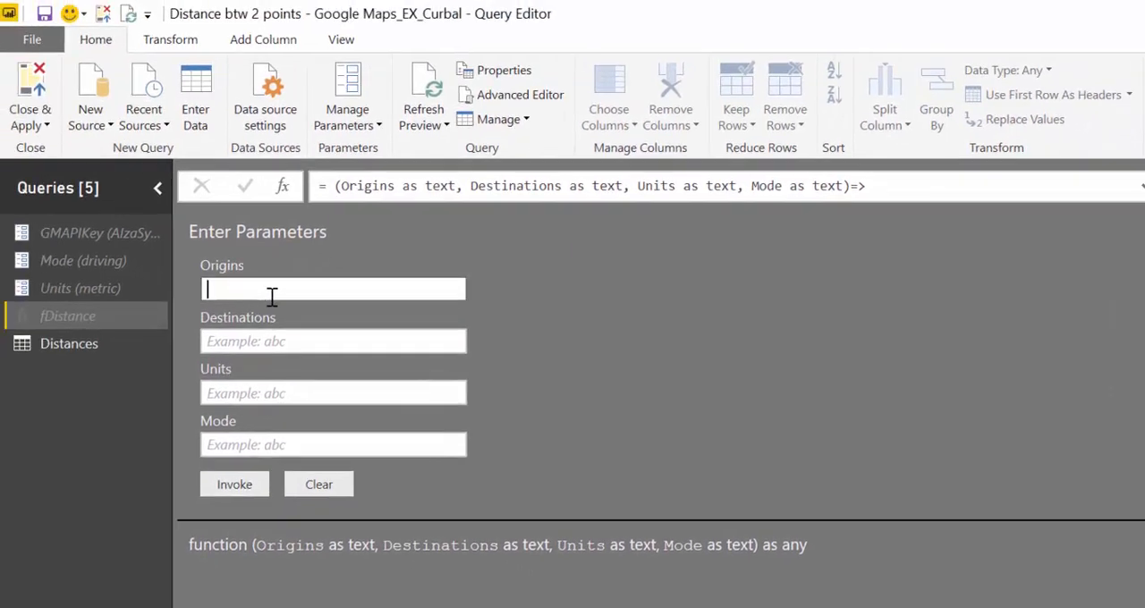
click(242, 339)
click(233, 394)
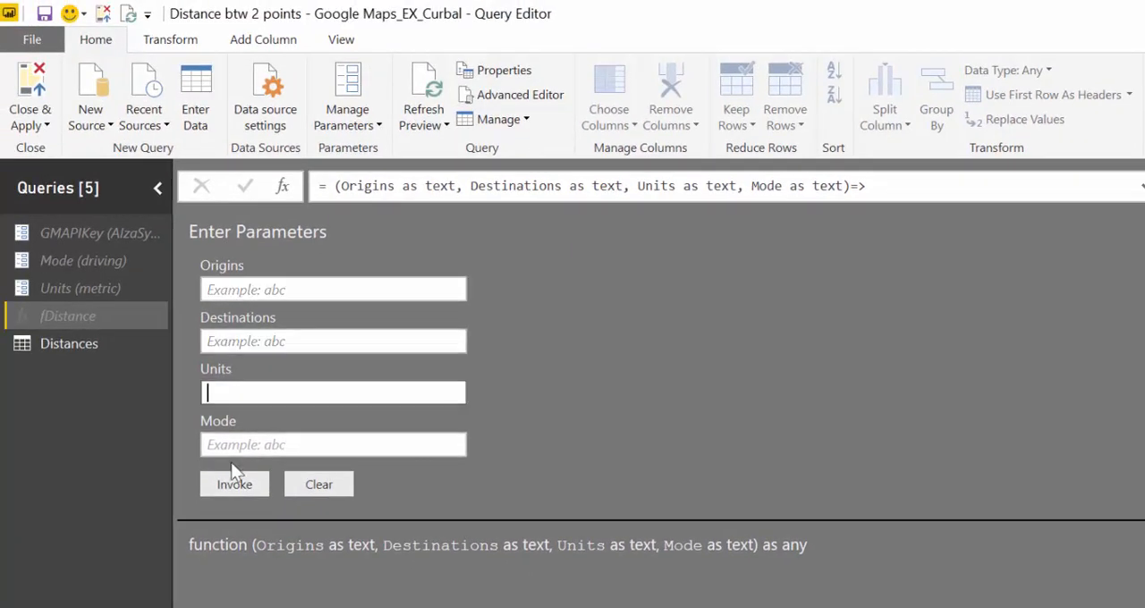
click(237, 444)
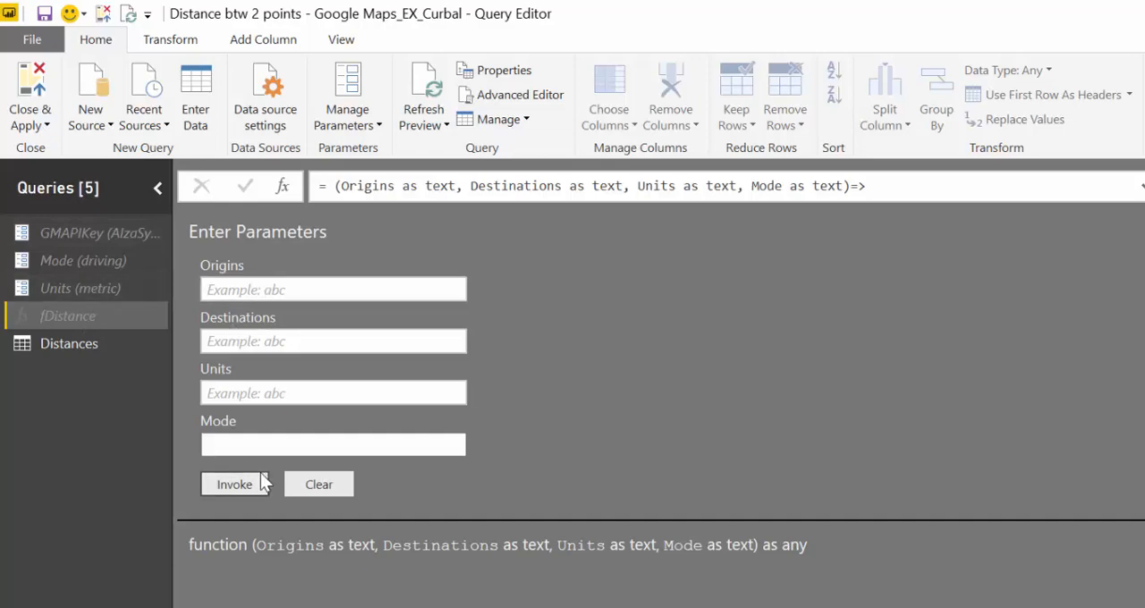
Reopen the fDistance code and examine the Source URL's parameter portion from units through GMAPIKey
click(518, 93)
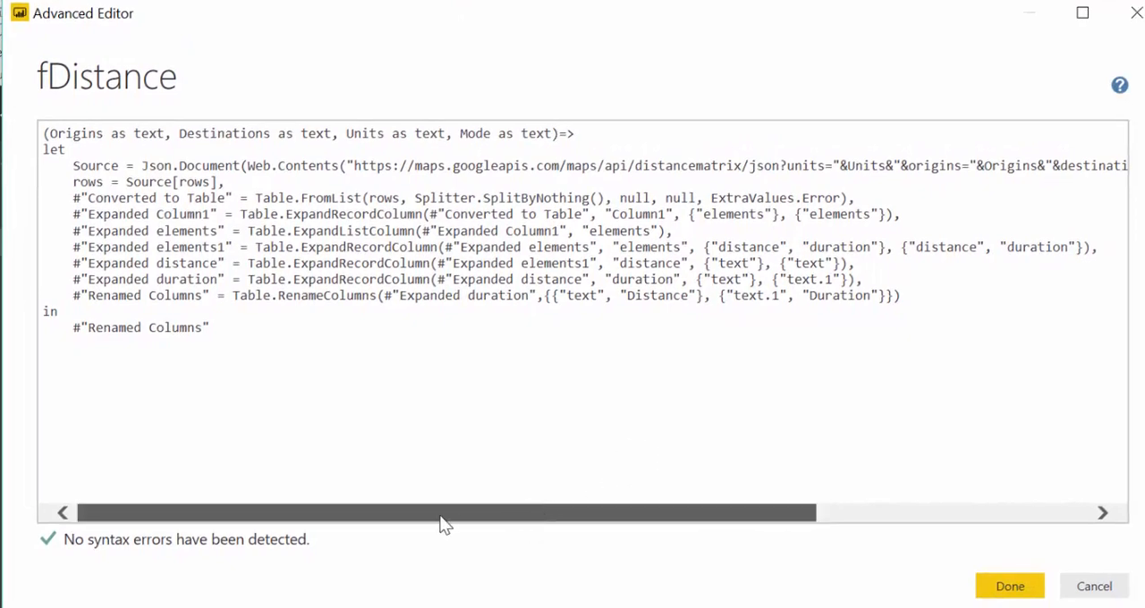
drag(441, 522, 521, 480)
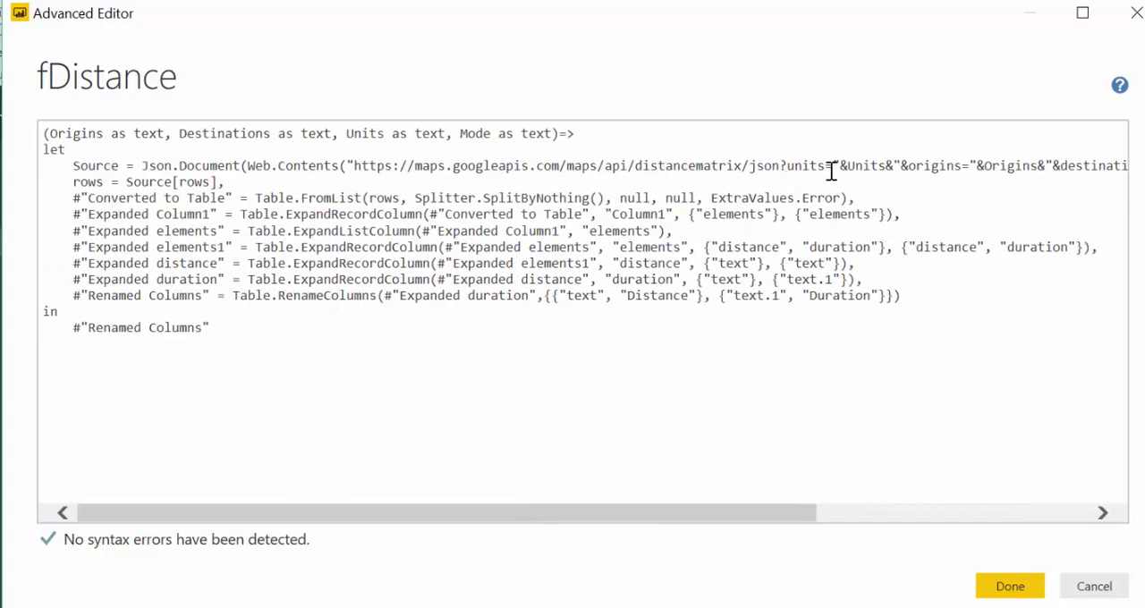
drag(798, 515, 1083, 511)
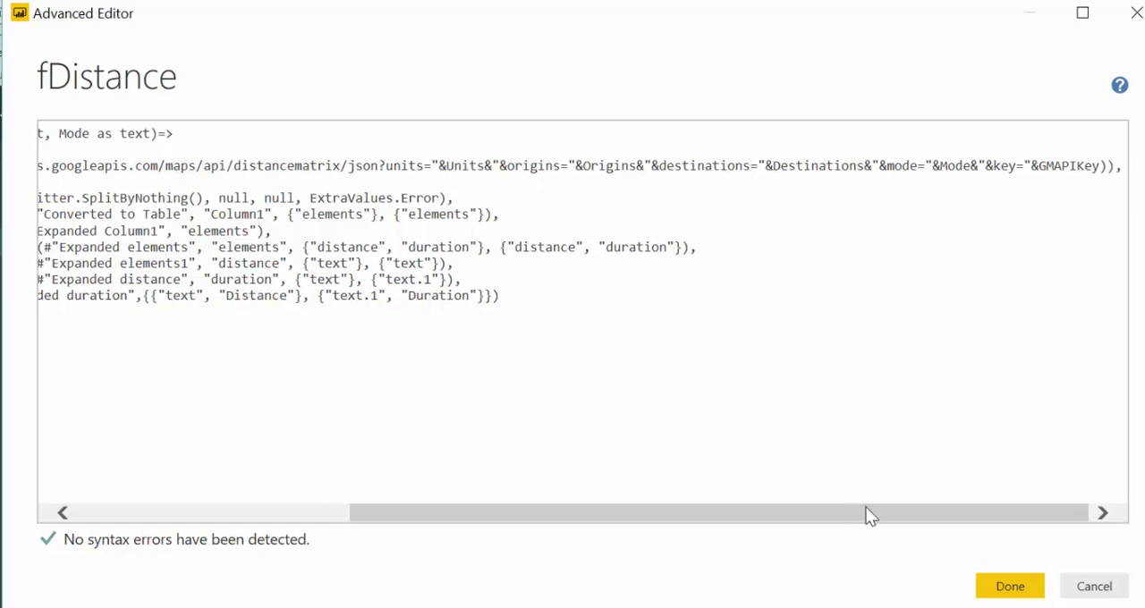
drag(869, 516, 931, 514)
drag(390, 168, 1112, 185)
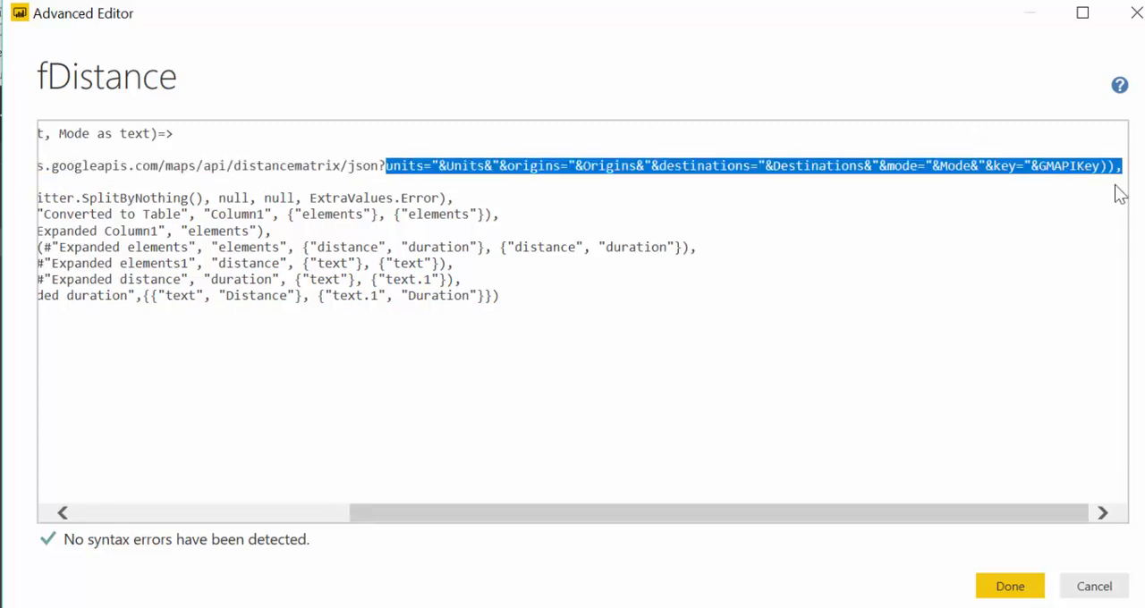
click(995, 211)
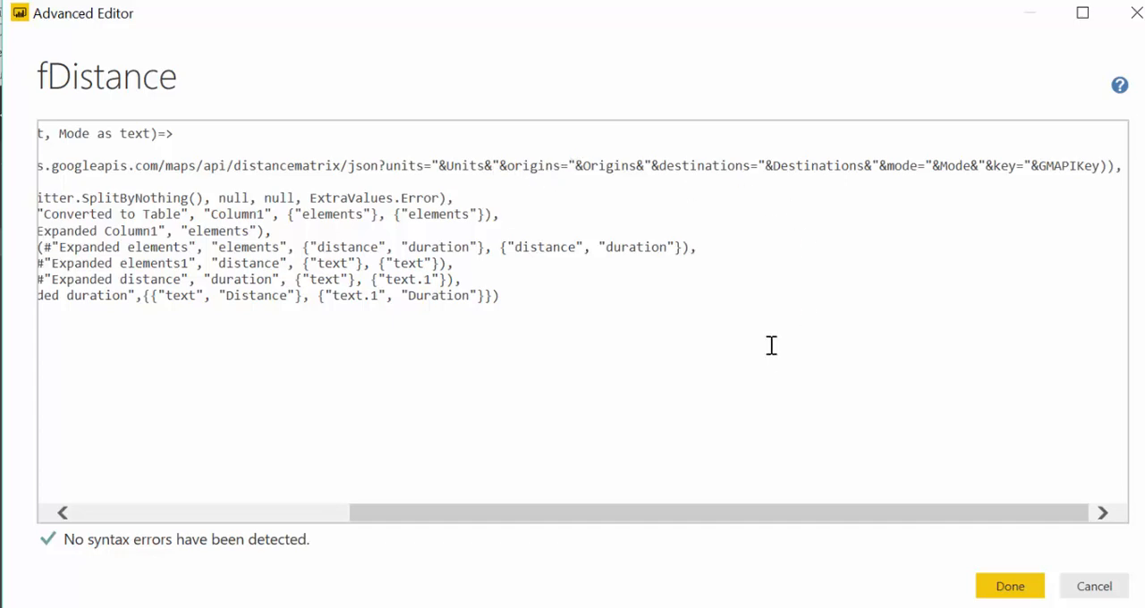
drag(689, 519, 340, 488)
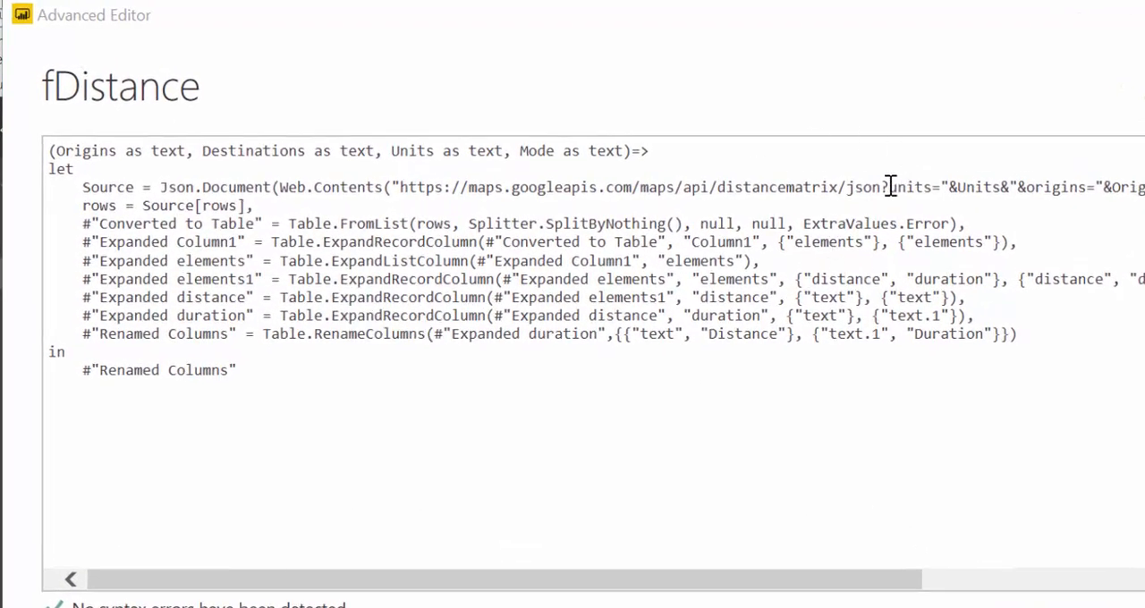
End the Source URL string after "json?" with a closing quote and comma, and move the remaining parameters to an indented new line
click(890, 187)
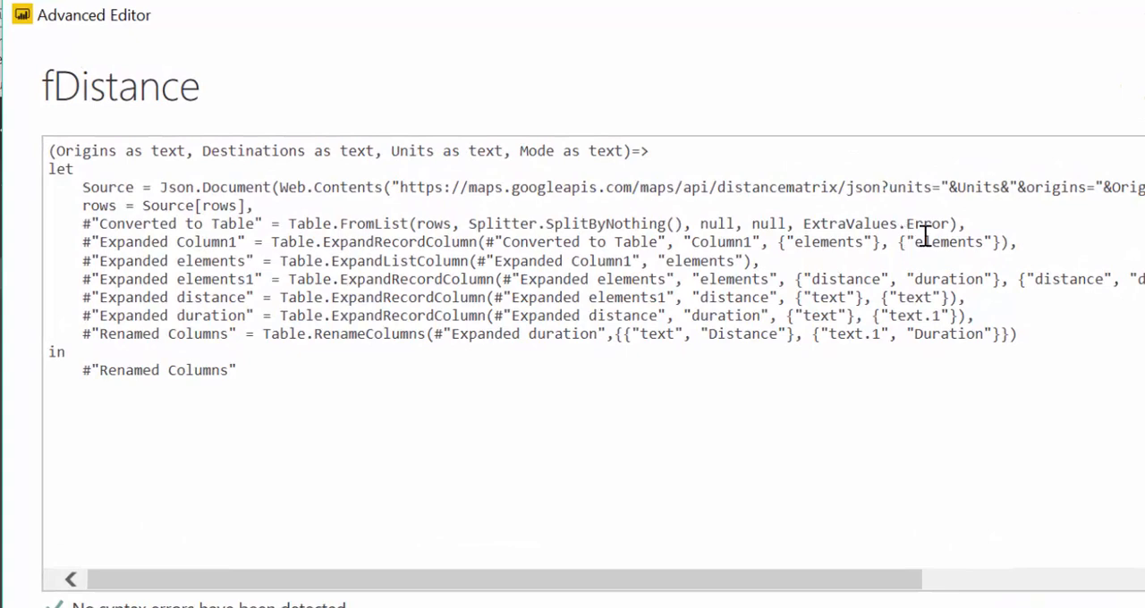
text(",)
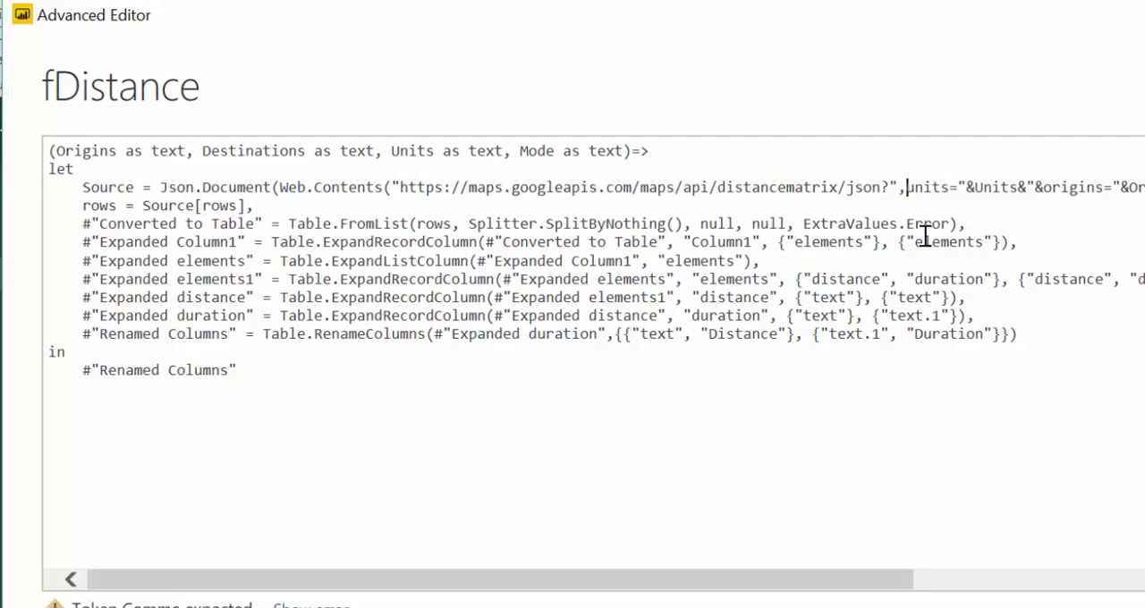
key(Return)
key(Tab)
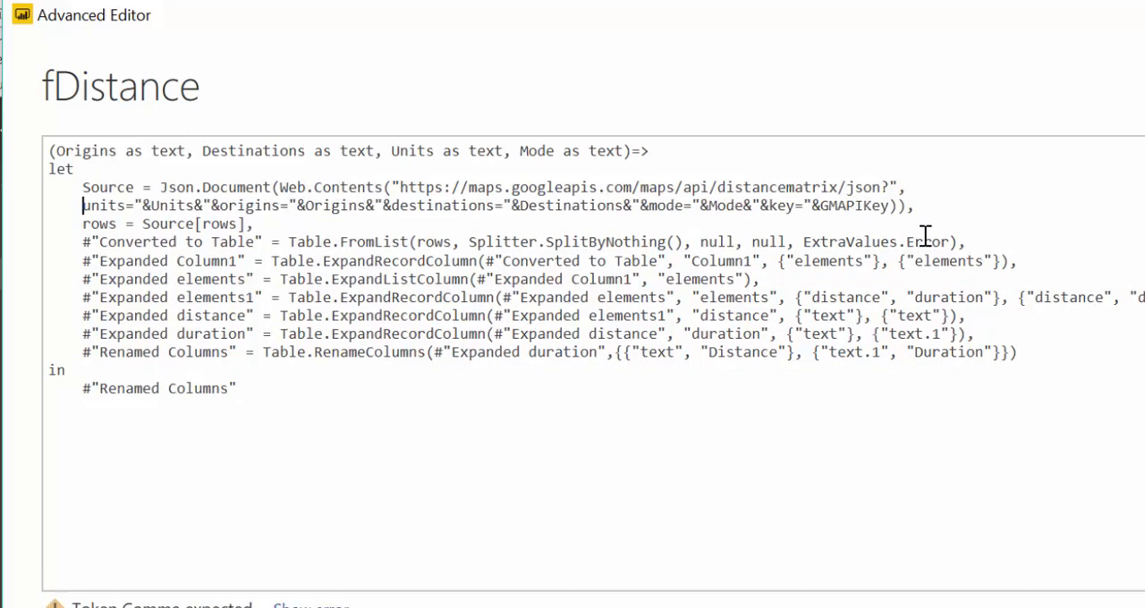
key(Tab)
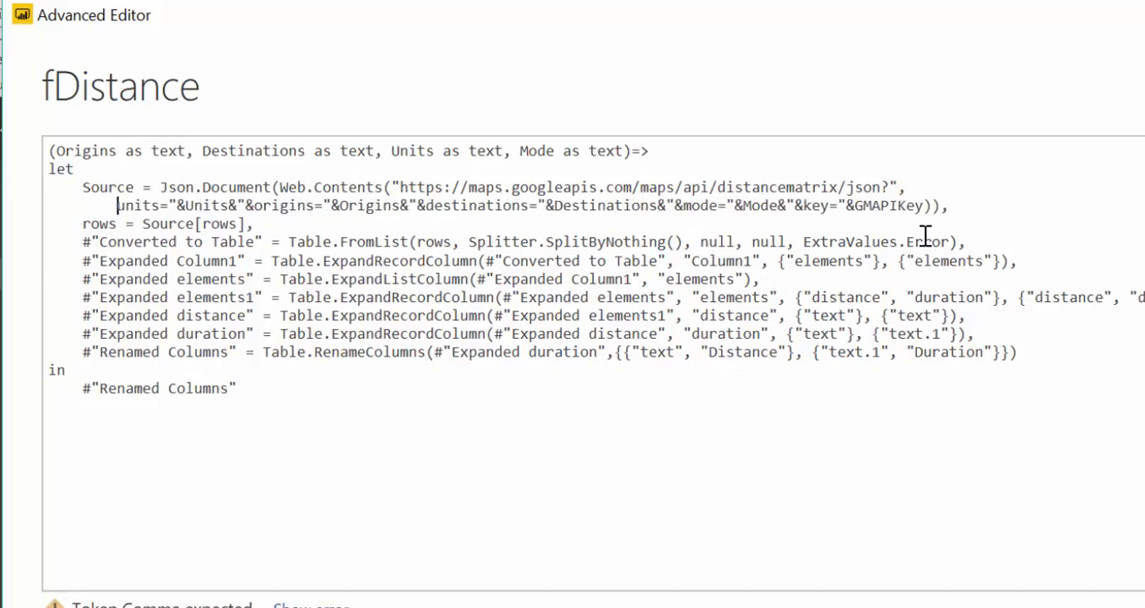
Insert an opening bracket on its own line before the parameters and start an indented "Query=[" record below it
text([)
key(Return)
key(Tab)
key(Tab)
key(Tab)
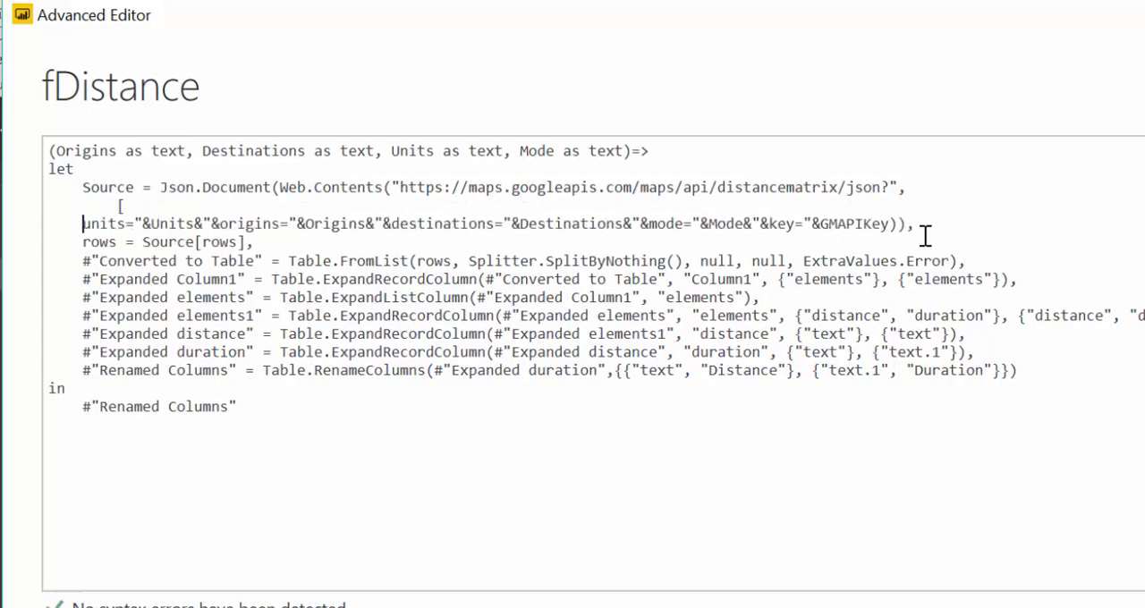
text(Quer)
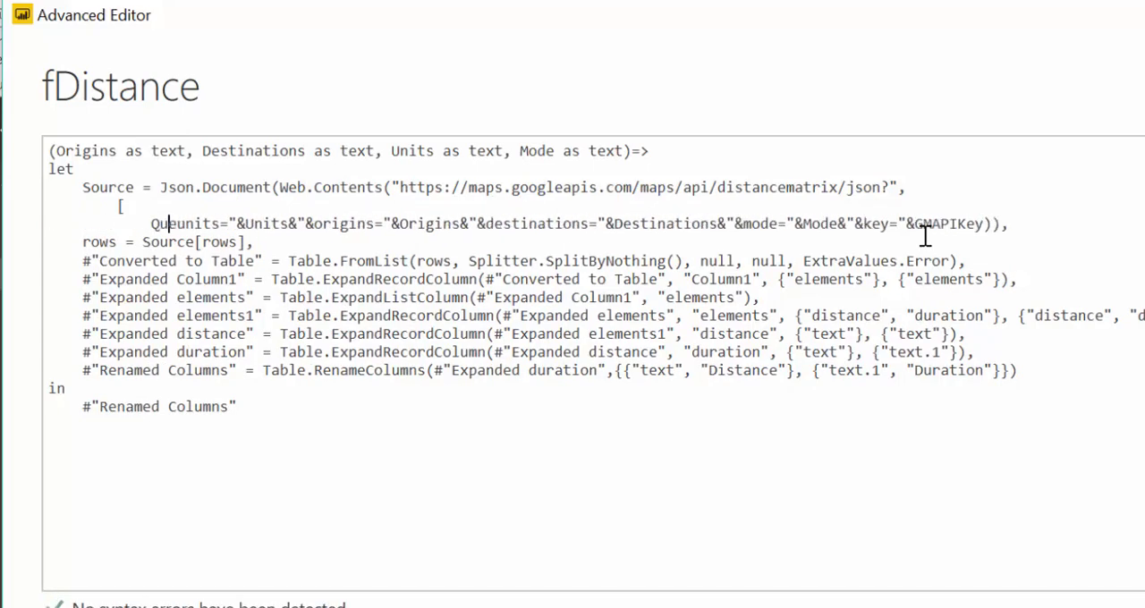
text(y)
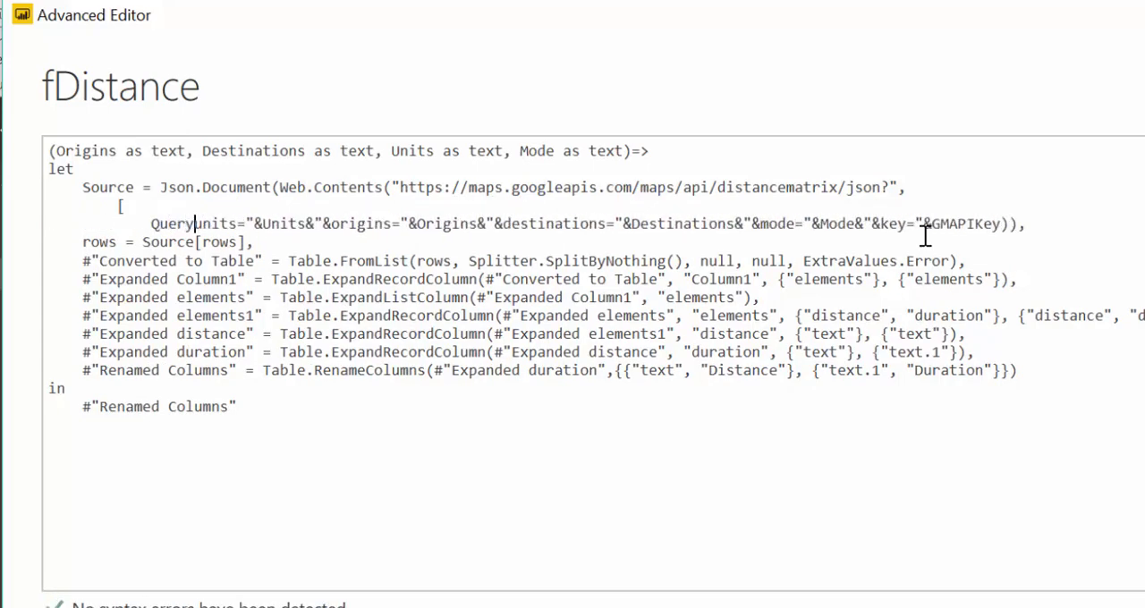
text(=)
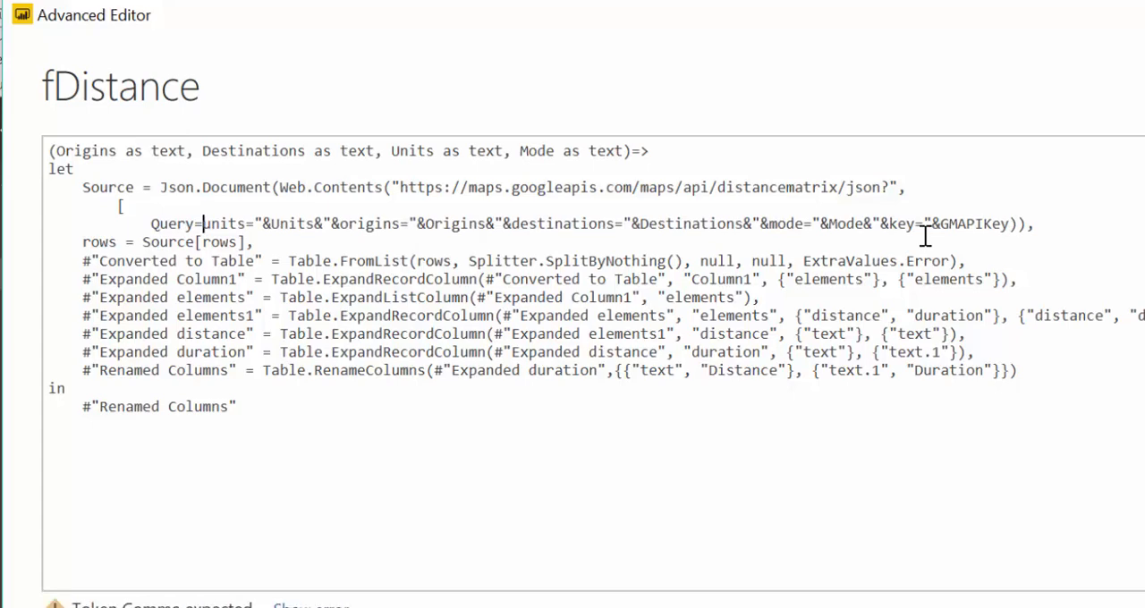
text([)
Put the parameters on a further indented line below "Query=[" and rewrite the first assignment as units=Units
key(Return)
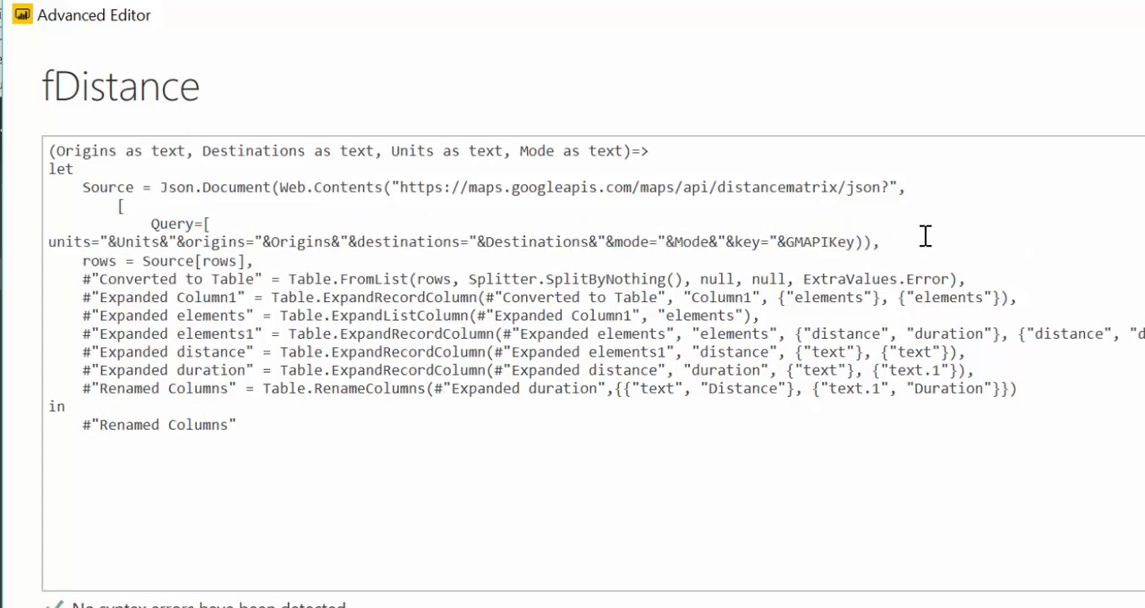
key(Tab)
key(Tab)
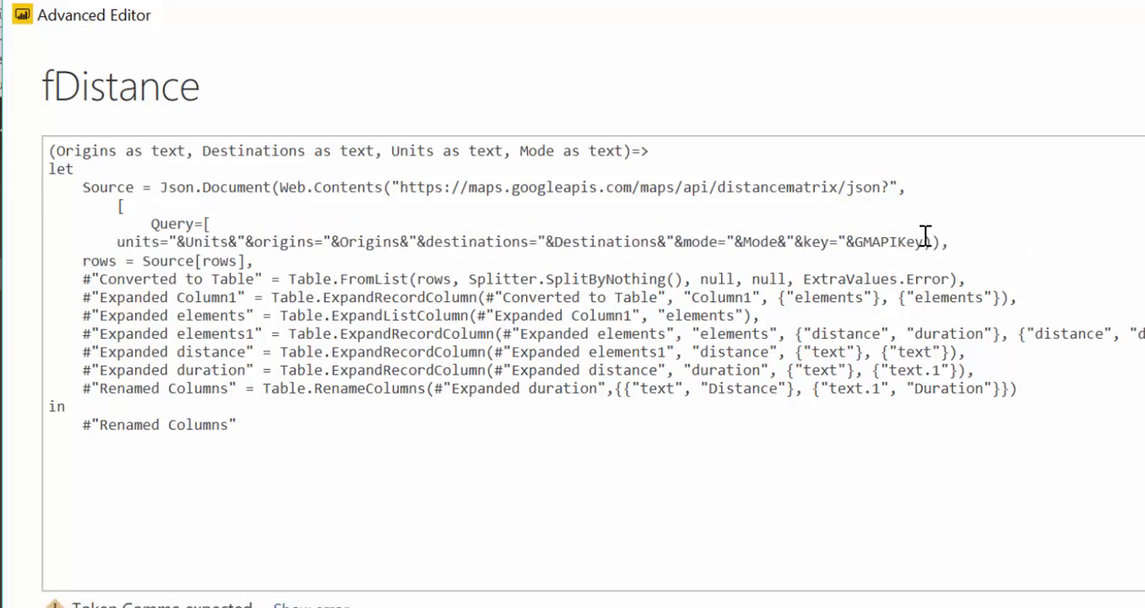
key(Tab)
key(Tab)
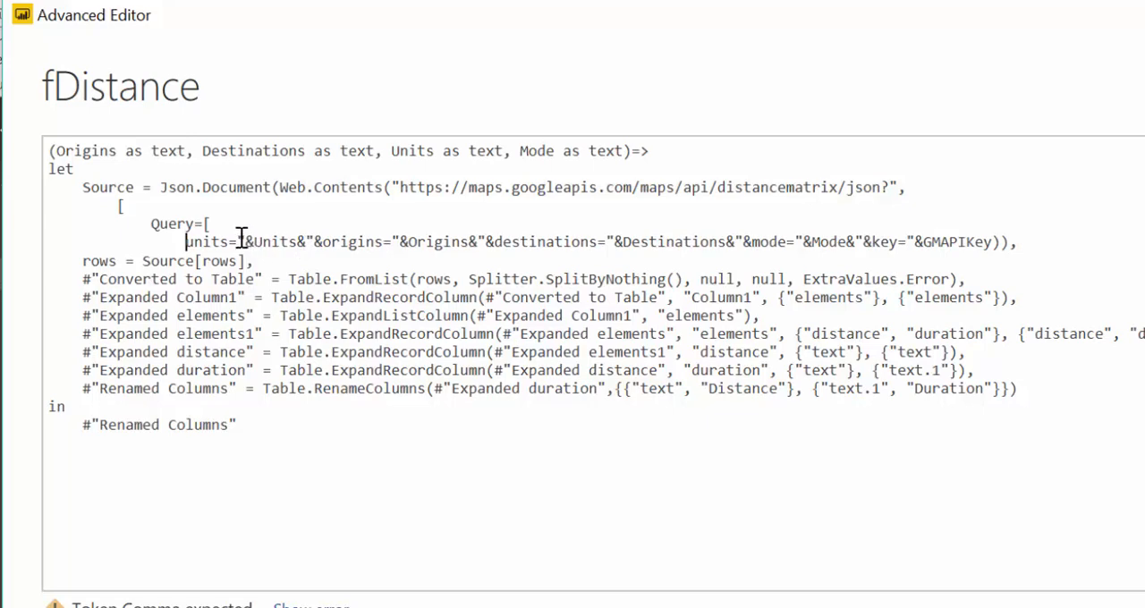
key(Delete)
key(Delete)
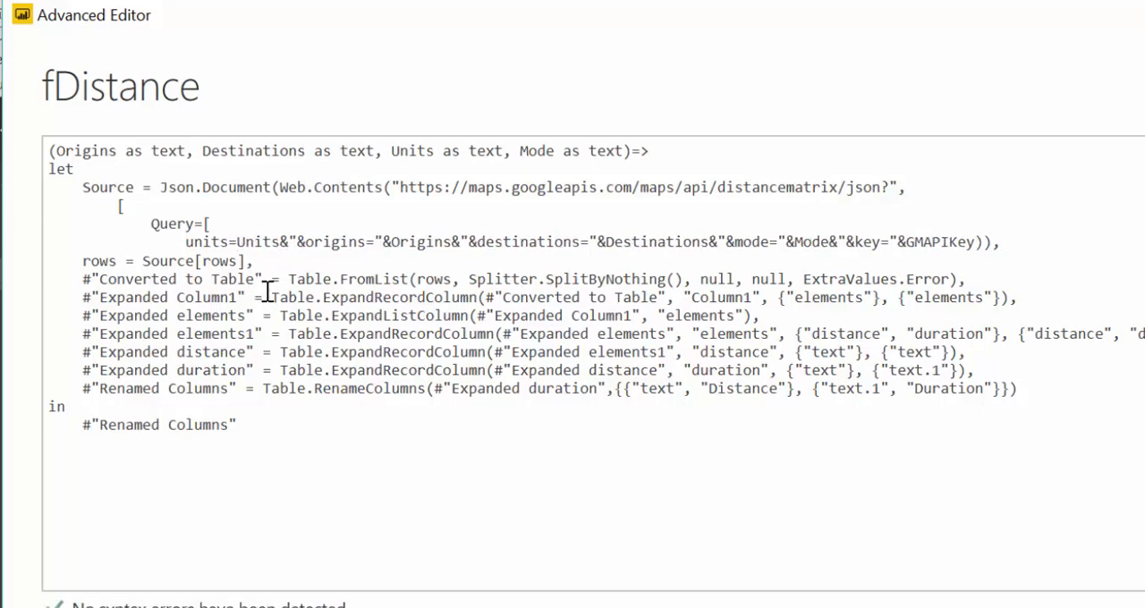
Move the origins parameter to its own line aligned under units, removing the leading ampersands and quote
key(Right)
key(Right)
key(Right)
key(Right)
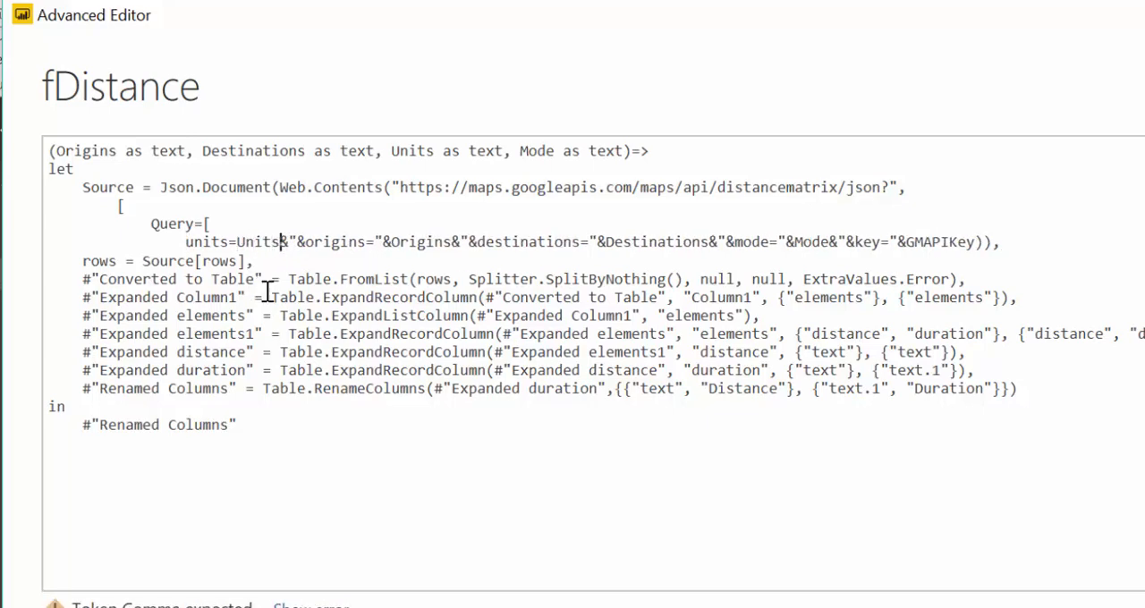
key(Return)
key(Tab)
key(Tab)
key(Tab)
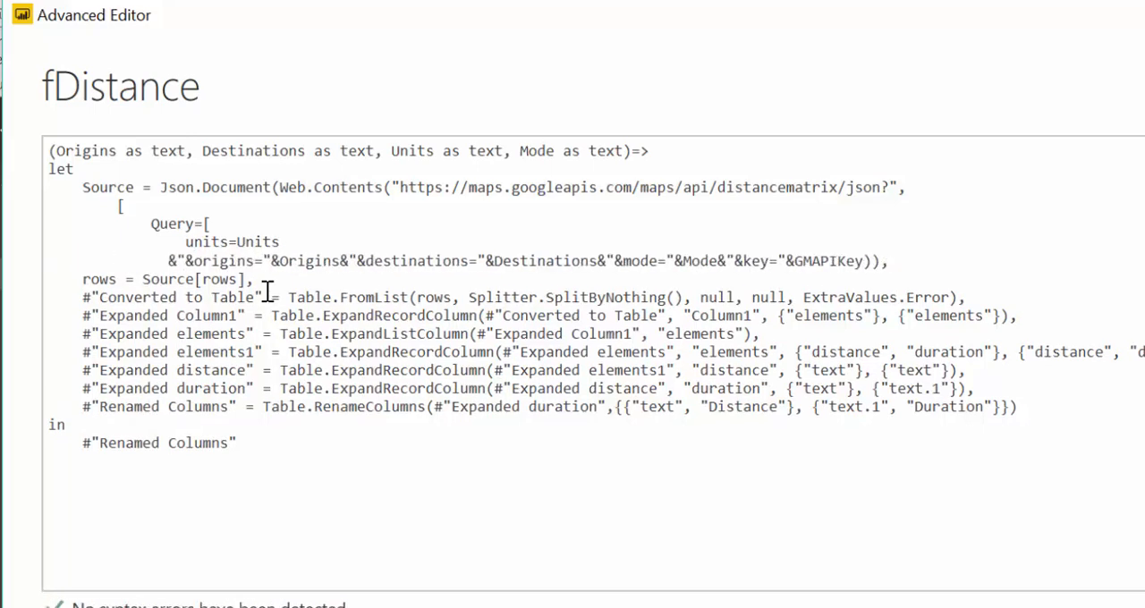
key(Delete)
key(Delete)
key(Delete)
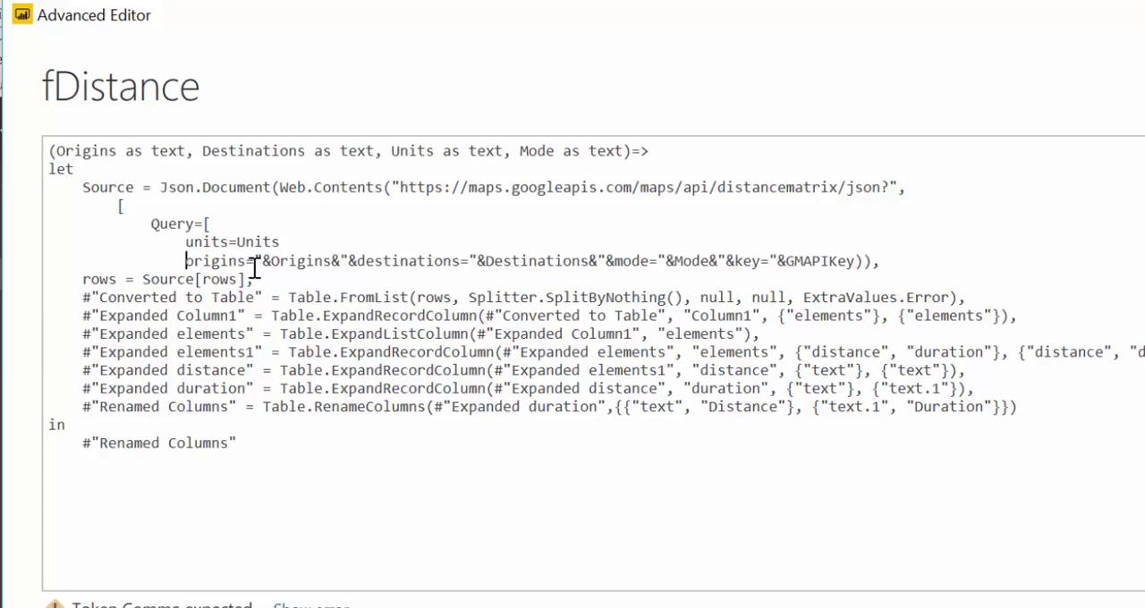
Rewrite the origins assignment as origins=Origins and add a comma after units=Units on the line above
click(257, 259)
key(Delete)
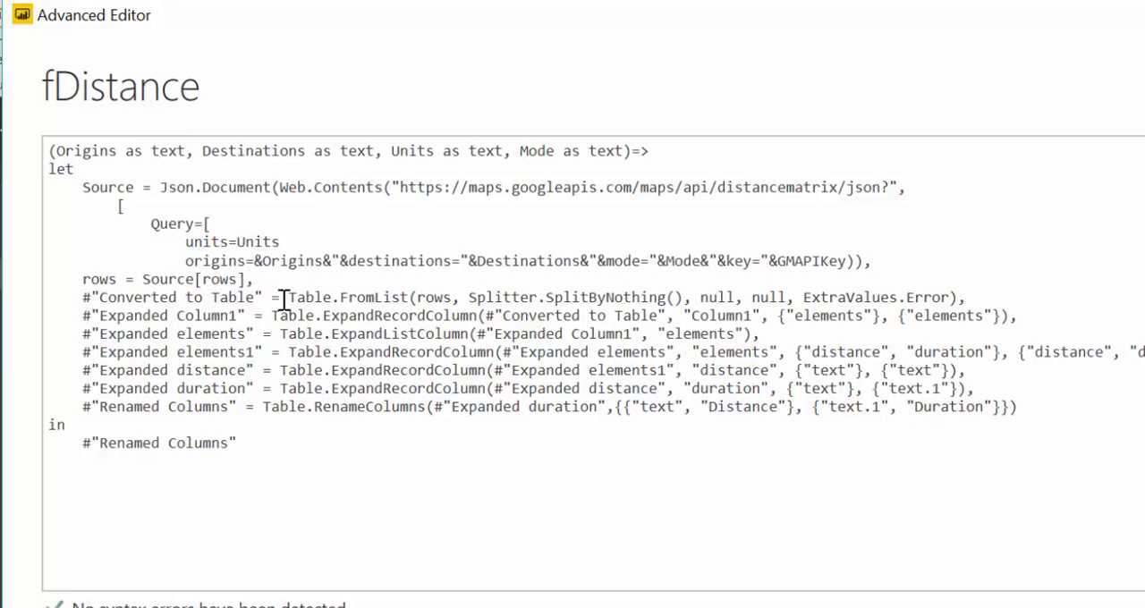
key(Delete)
key(Up)
key(End)
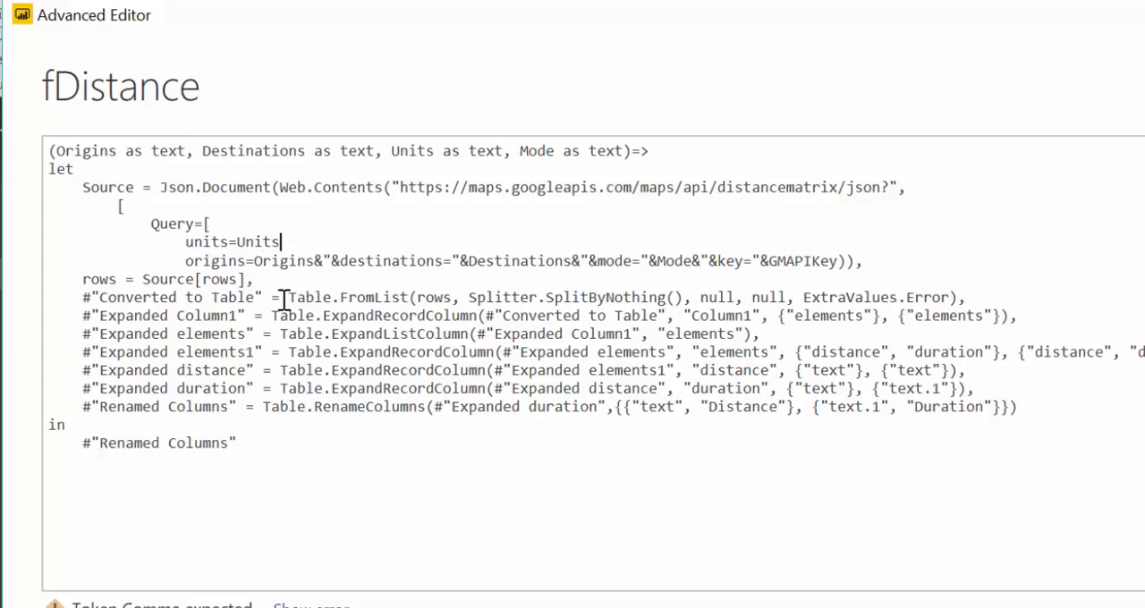
text(,)
Add a comma after origins=Origins and move destinations to its own aligned line without the leading ampersands and quote
key(Down)
key(Right)
key(Right)
key(Right)
key(Right)
key(Left)
text(,)
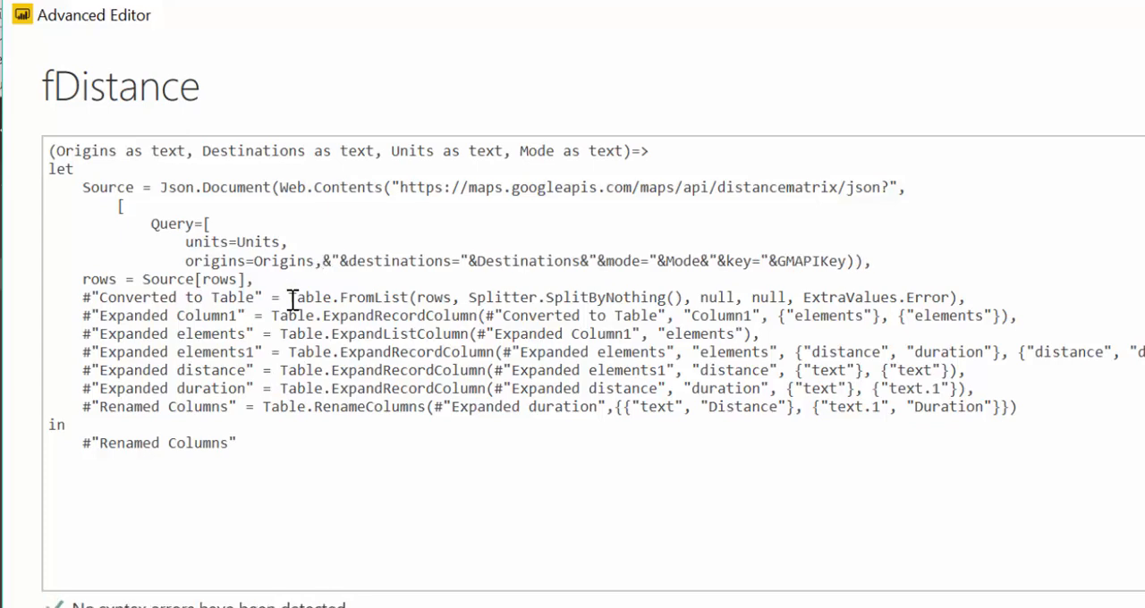
key(Return)
key(Tab)
key(Tab)
key(Tab)
key(Tab)
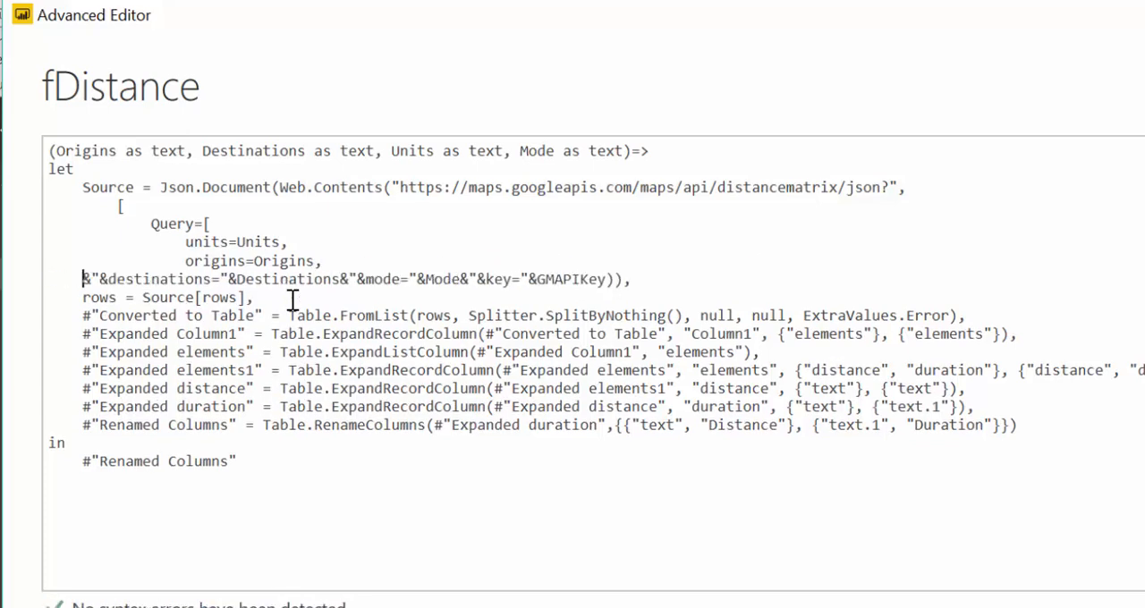
key(Delete)
key(Delete)
key(Delete)
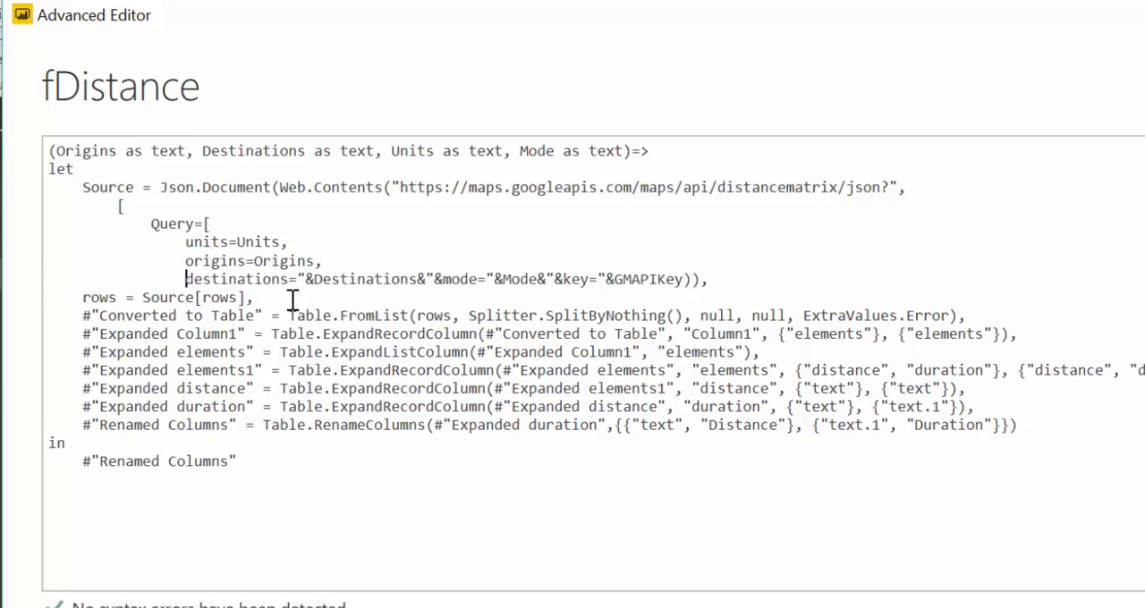
Rewrite the destinations assignment as destinations=Destinations with a trailing comma, removing the quotes and ampersands before mode
key(Right)
key(Right)
key(Right)
key(Right)
key(Right)
key(Right)
key(Right)
key(Right)
key(Right)
key(Right)
key(Right)
key(Right)
key(Right)
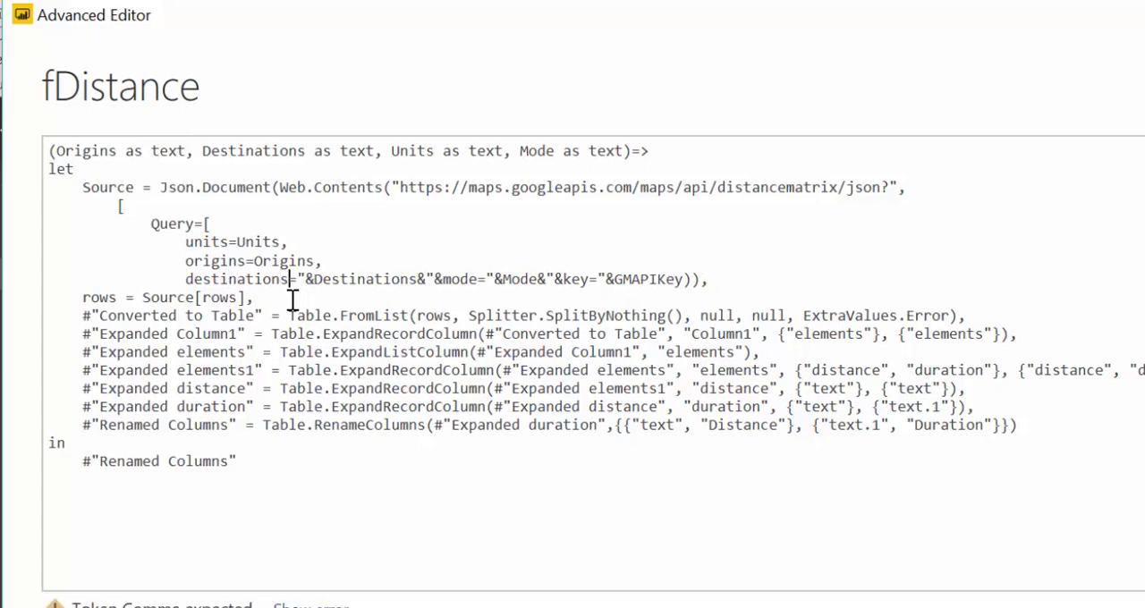
key(Delete)
key(Delete)
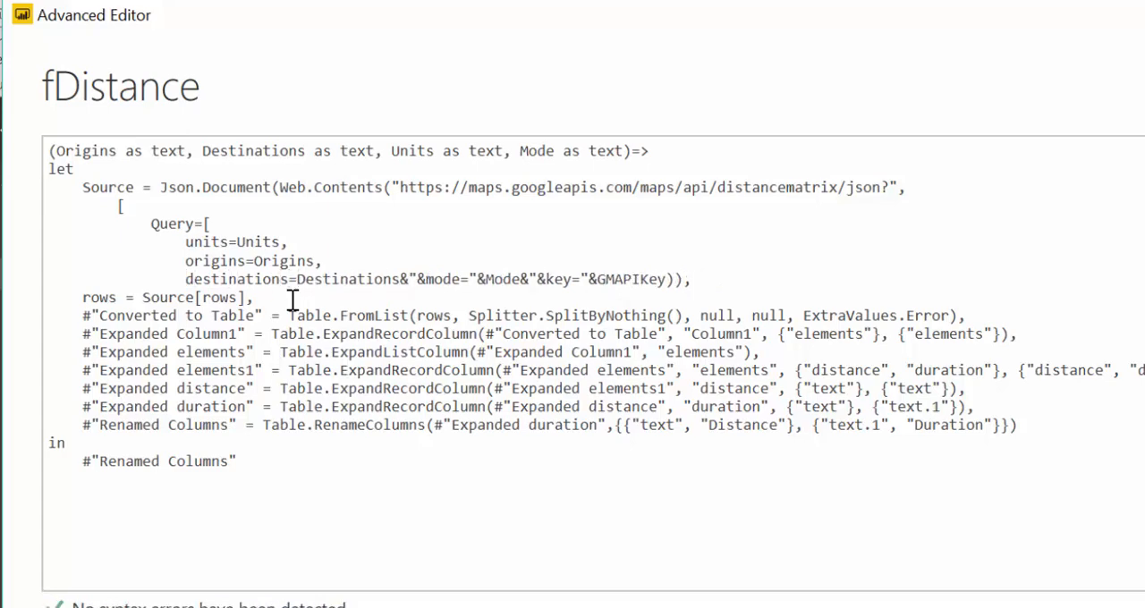
key(Right)
key(Right)
key(Right)
key(Right)
key(Right)
key(Right)
key(Right)
key(Right)
key(Right)
key(Right)
key(Right)
key(Right)
key(Right)
key(Right)
key(Right)
key(BackSpace)
key(BackSpace)
key(BackSpace)
text(,)
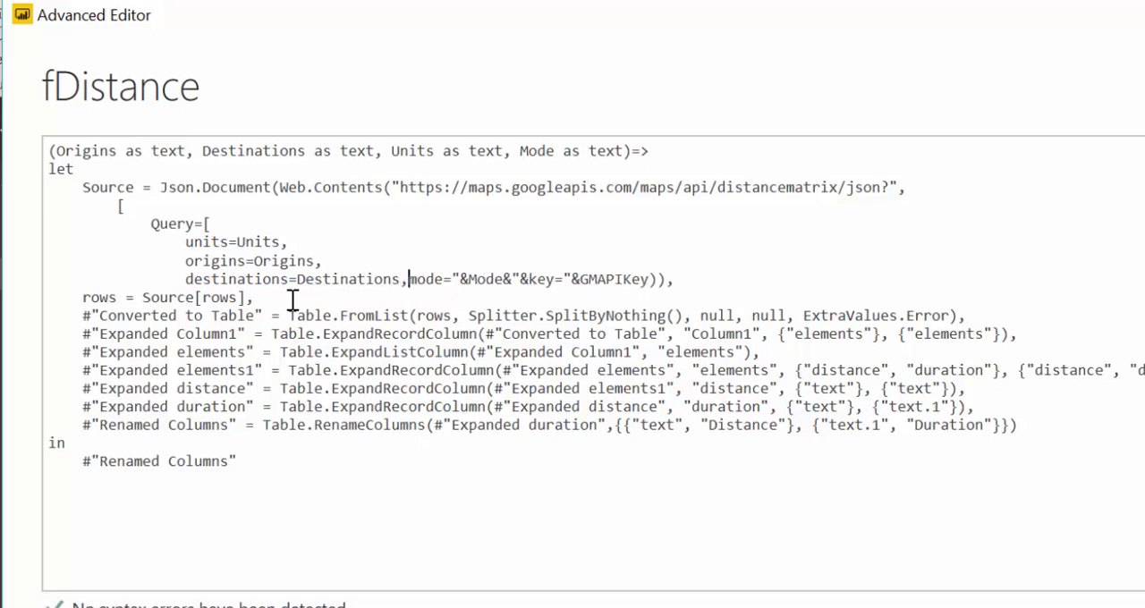
Move mode to its own aligned line and rewrite it as mode=Mode, removing the quotes and ampersands around it
key(Return)
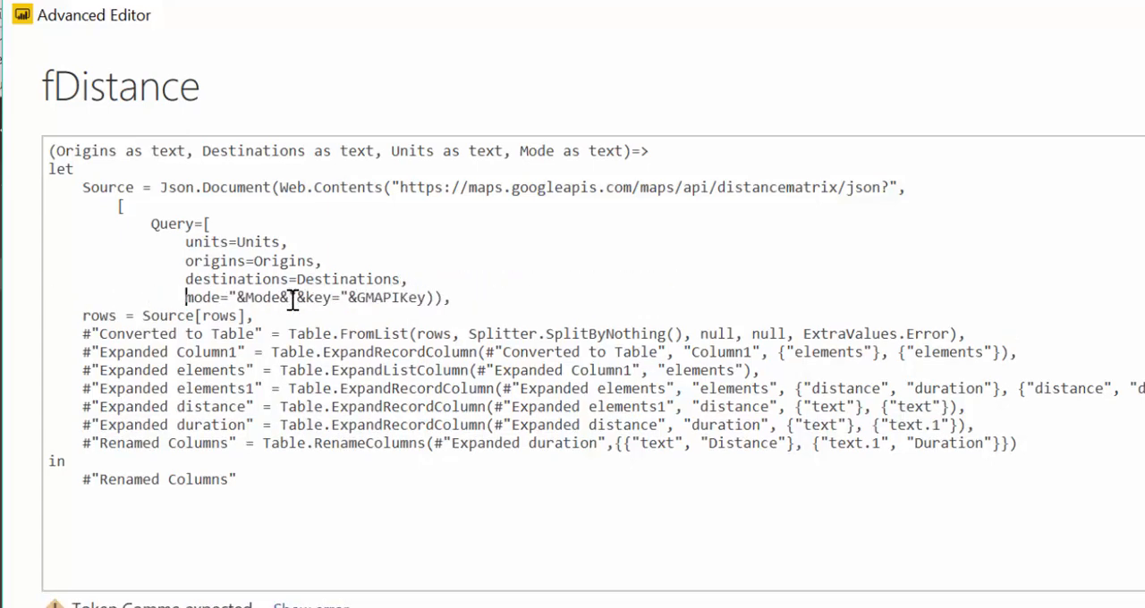
key(Right)
key(Right)
key(Right)
key(Right)
key(Right)
key(BackSpace)
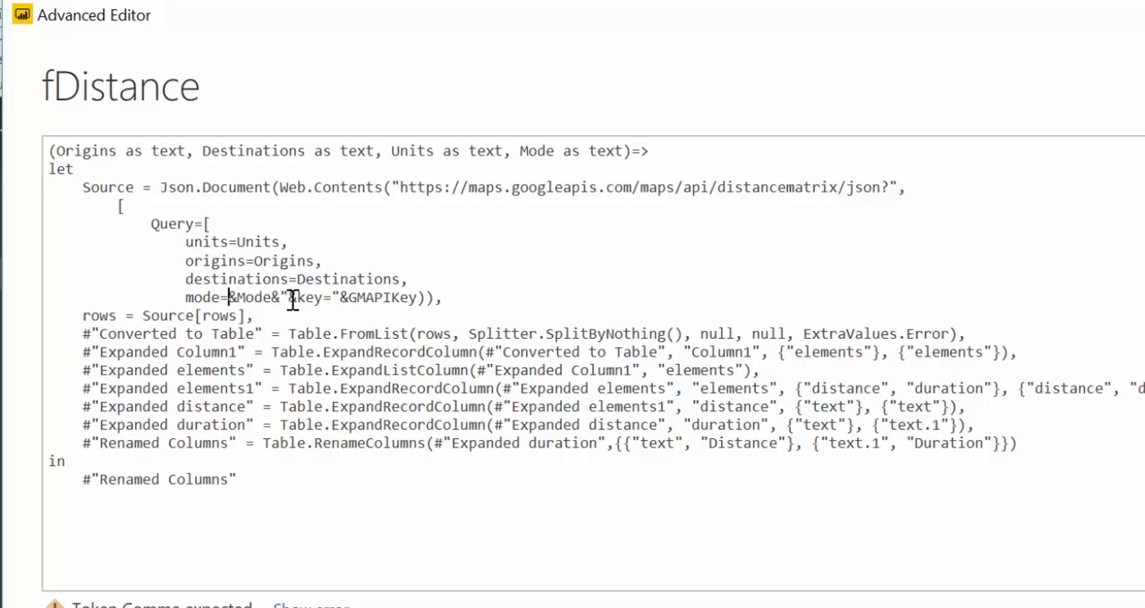
key(Delete)
key(Right)
key(Right)
key(Right)
key(Right)
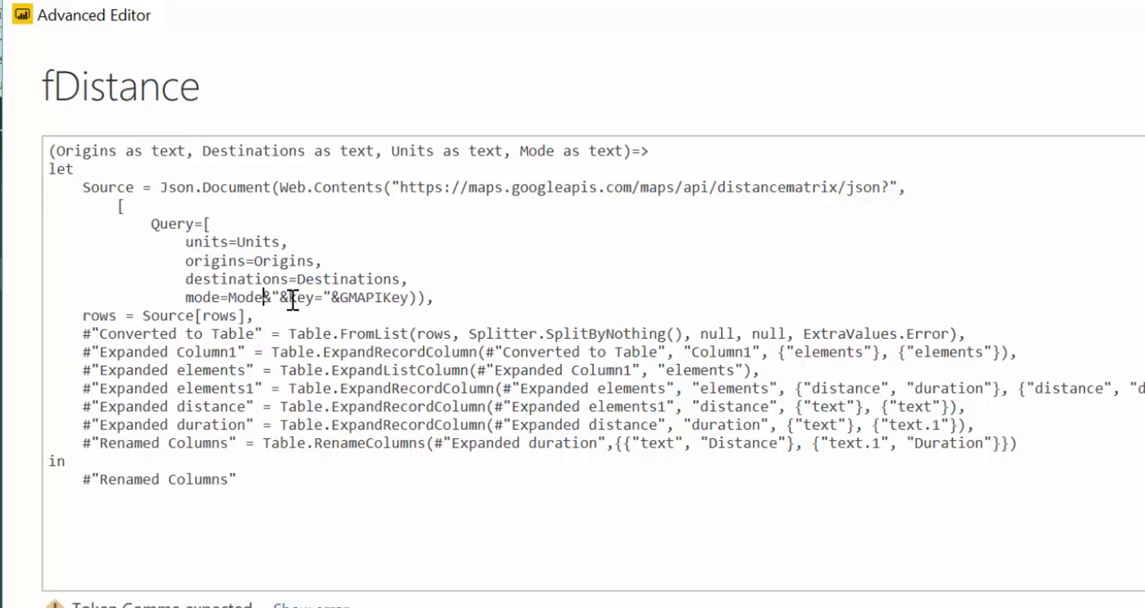
key(Delete)
key(Delete)
key(Delete)
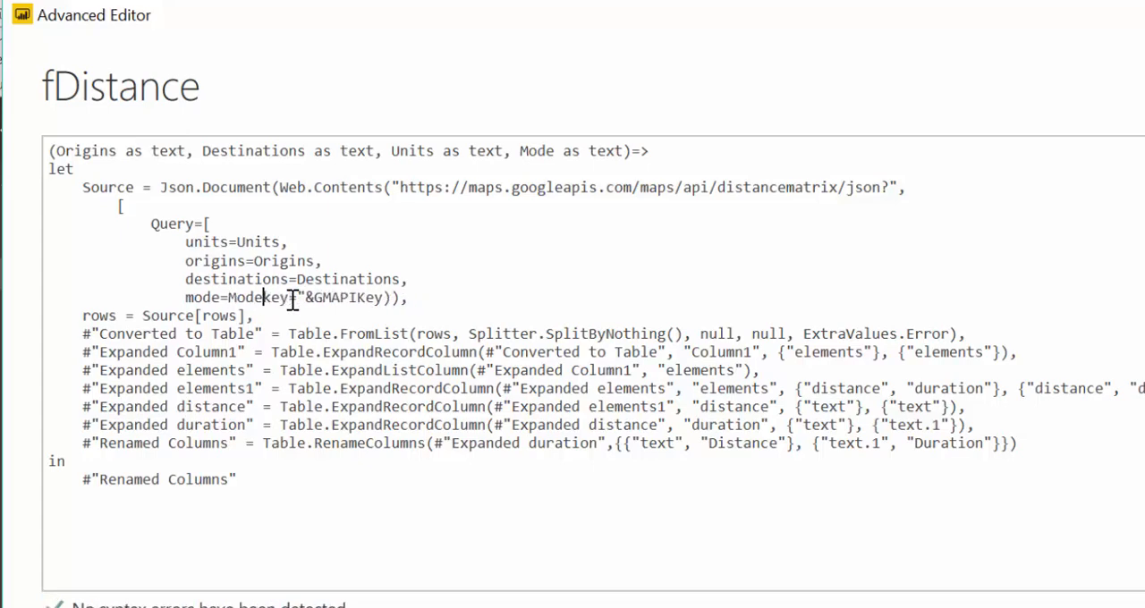
Add a comma after mode=Mode and put the key parameter on its own line aligned with the others
text(,)
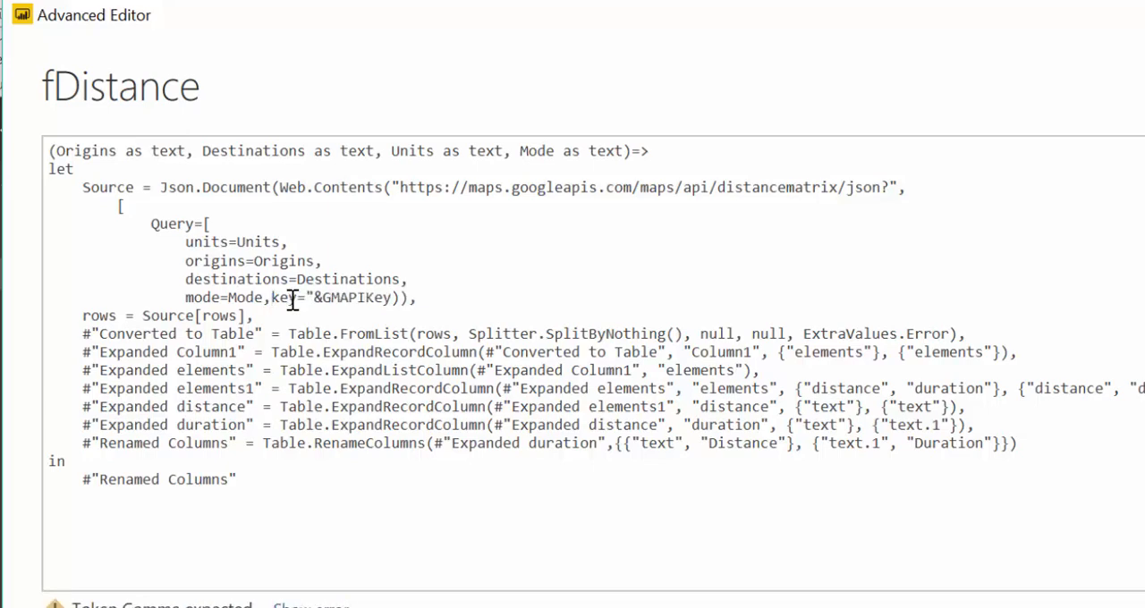
key(Return)
key(Tab)
key(Tab)
key(Tab)
key(Tab)
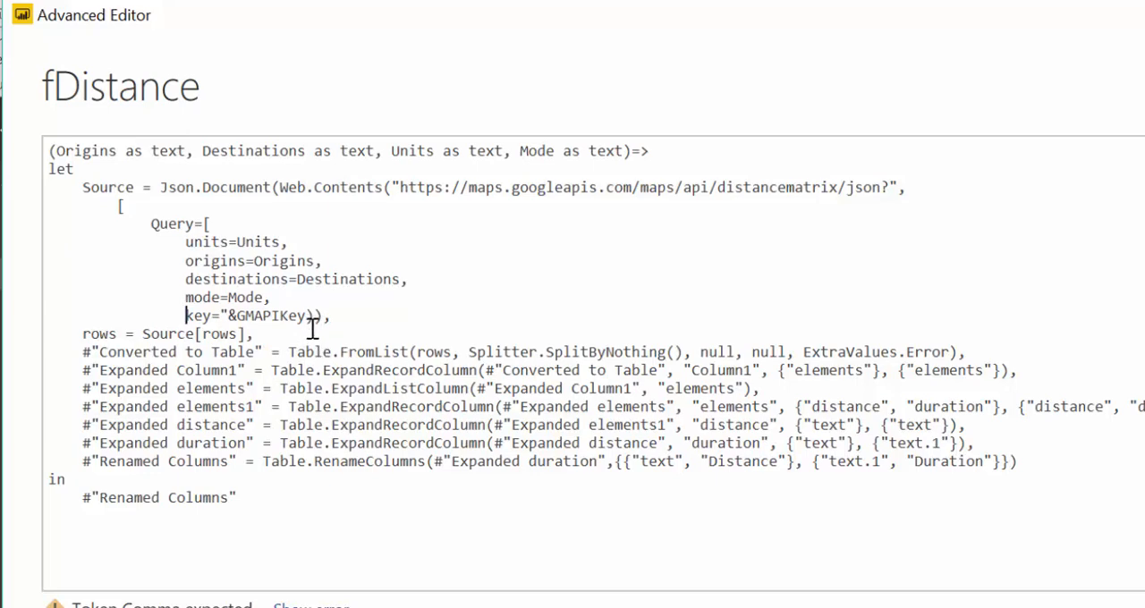
Close both records with "]]" after GMAPIKey and rewrite the key assignment as key=GMAPIKey
click(307, 315)
text(]])
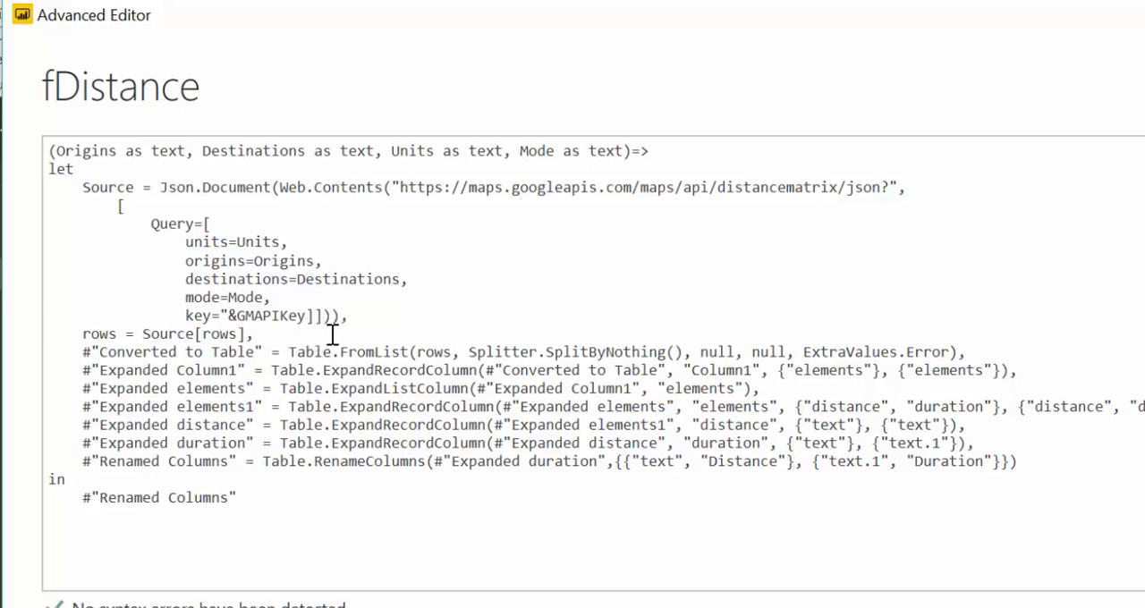
key(Delete)
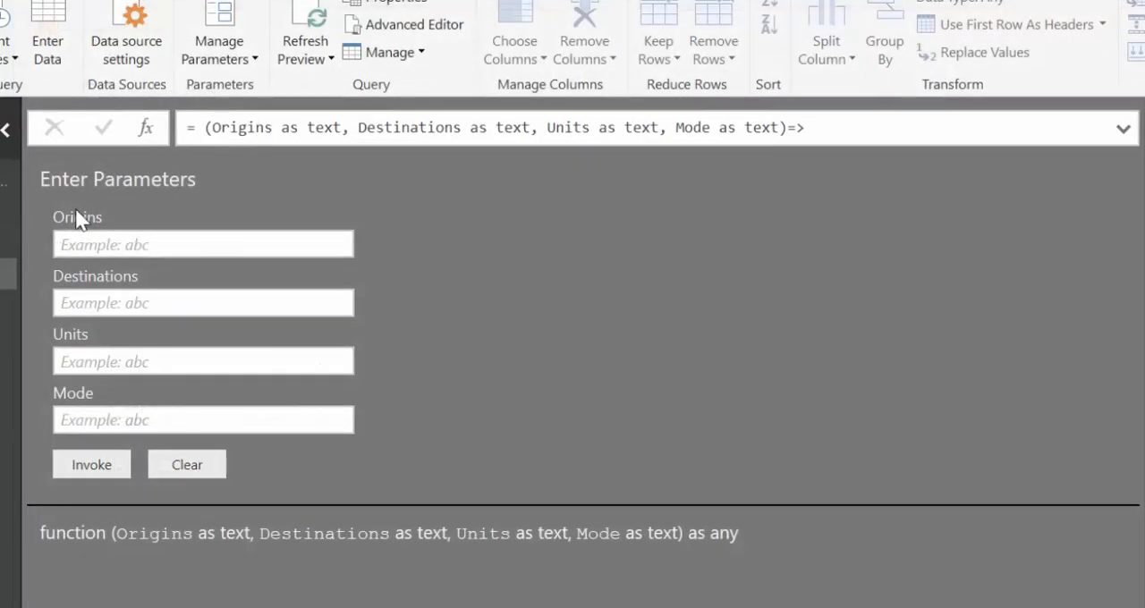
click(273, 421)
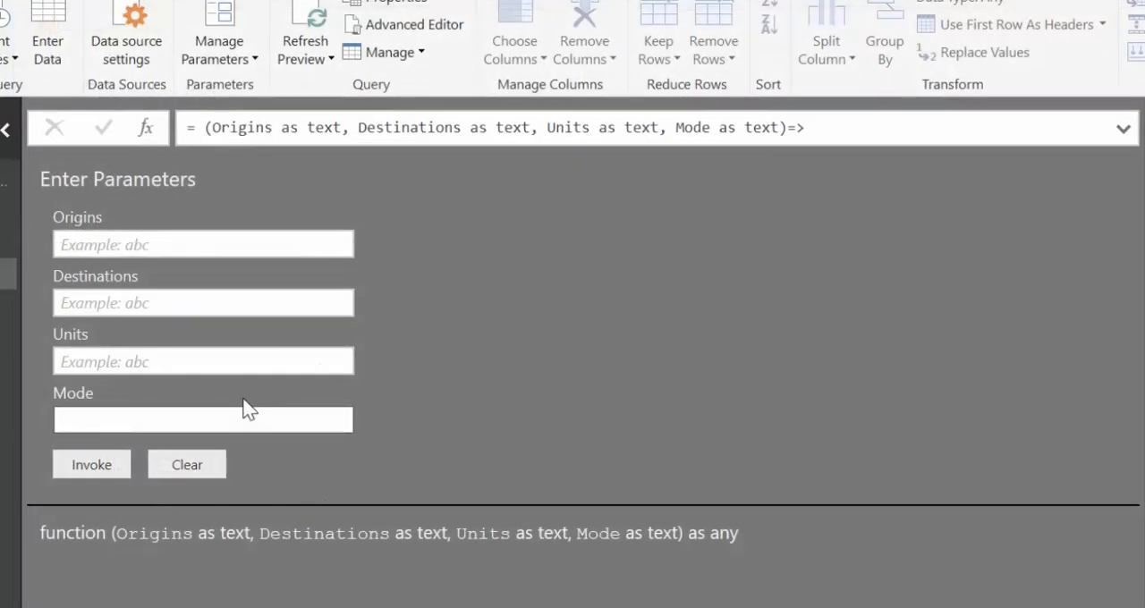
click(219, 362)
click(201, 303)
click(190, 247)
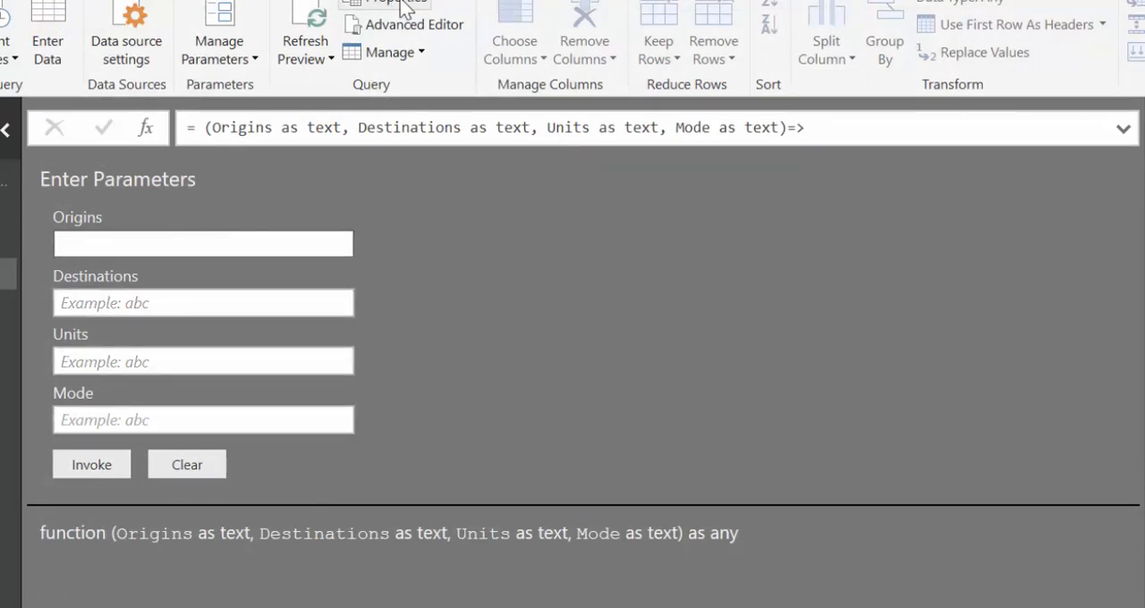
click(409, 24)
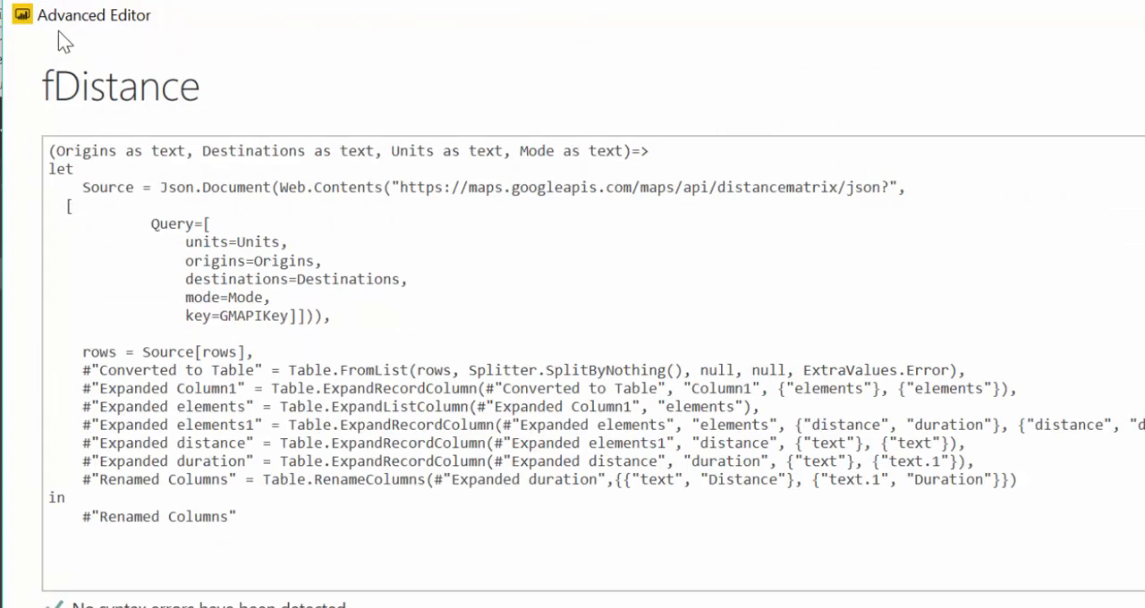
click(295, 242)
key(Return)
key(Tab)
key(Tab)
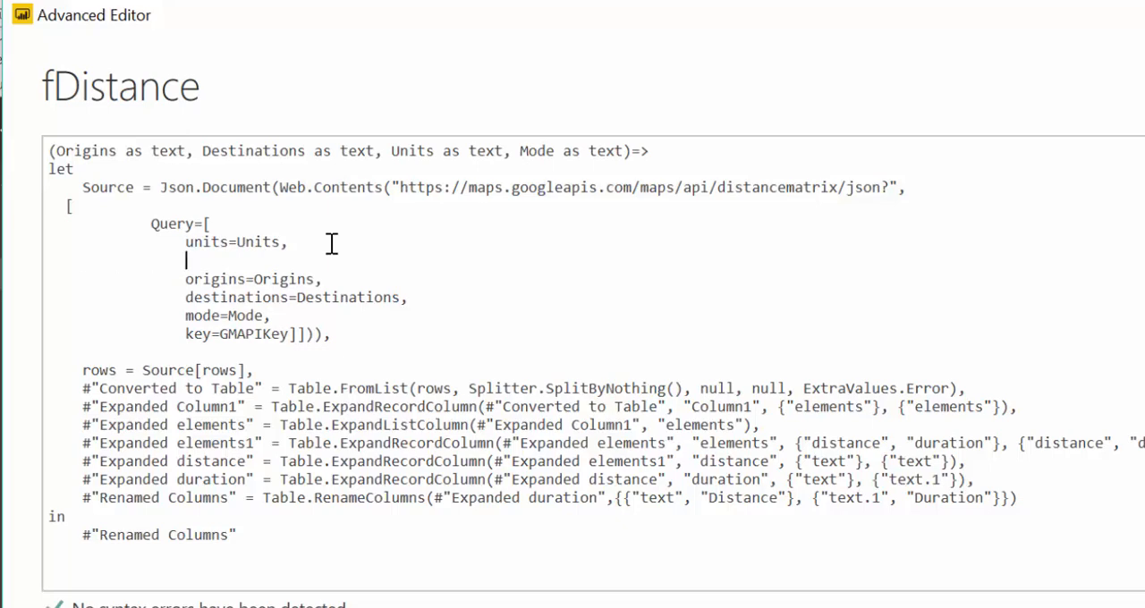
key(BackSpace)
key(BackSpace)
key(BackSpace)
key(BackSpace)
key(BackSpace)
key(BackSpace)
key(BackSpace)
key(BackSpace)
key(BackSpace)
key(BackSpace)
key(BackSpace)
key(BackSpace)
key(BackSpace)
key(BackSpace)
key(BackSpace)
key(BackSpace)
key(BackSpace)
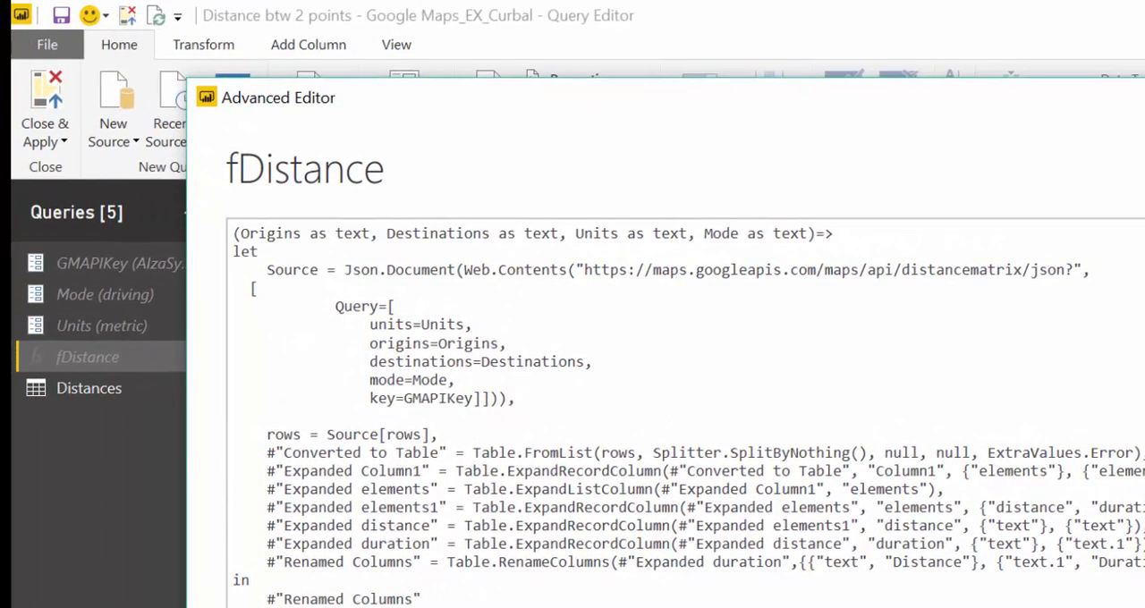
Check where GMAPIKey is used in the fDistance code, close the editor and inspect the GMAPIKey parameter's current value
drag(405, 398, 472, 398)
click(1143, 607)
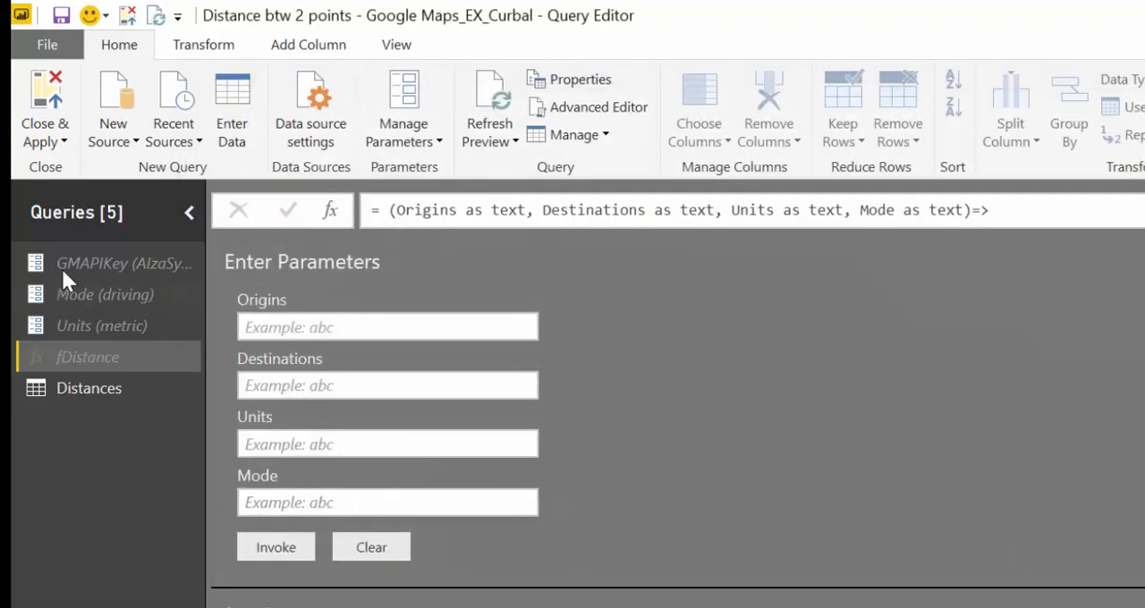
click(104, 266)
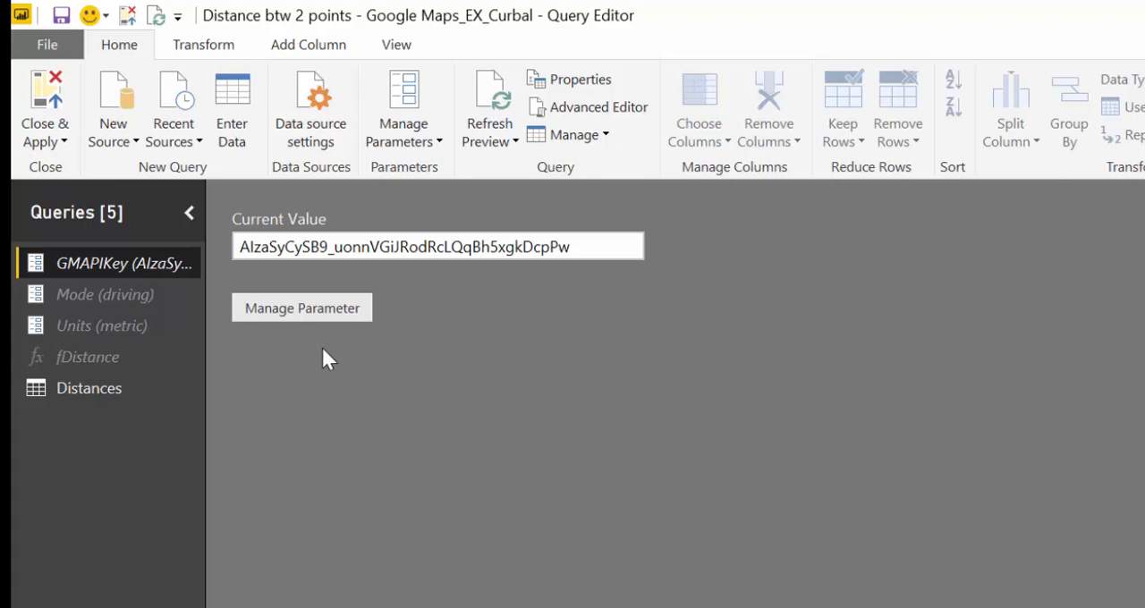
click(595, 257)
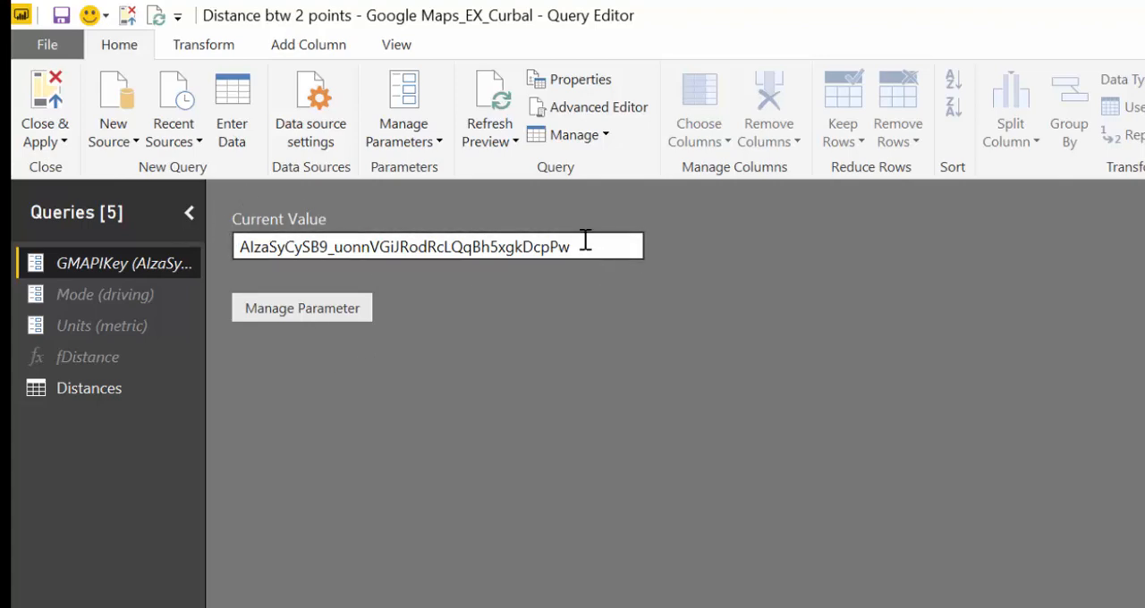
Reopen the fDistance code, remove the comma after mode=Mode and close the Query record with "]," on a new line below
click(115, 360)
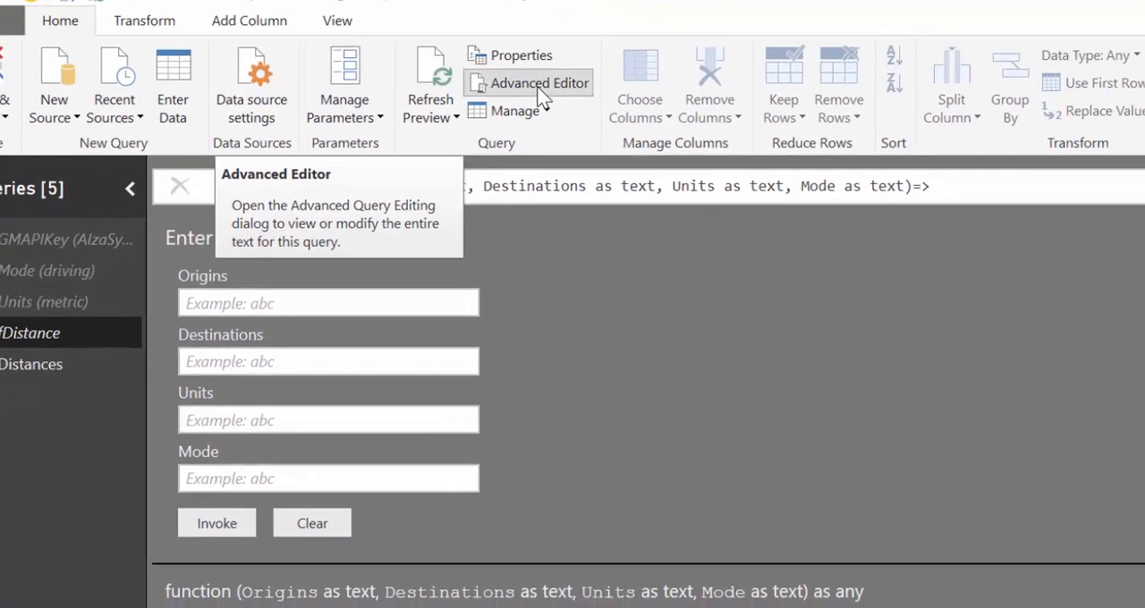
click(539, 90)
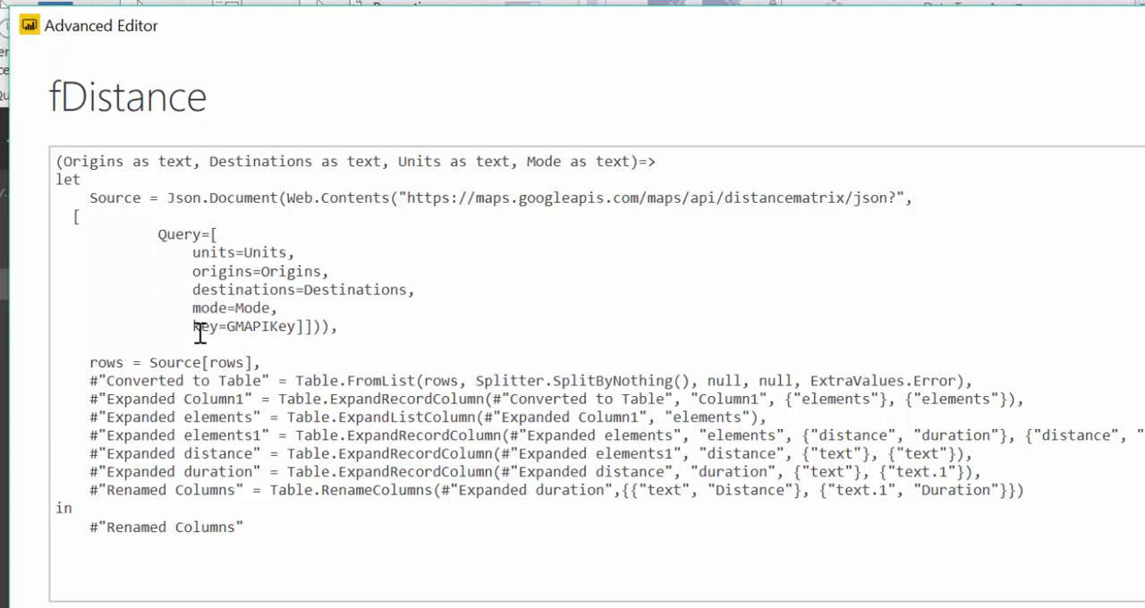
drag(194, 327, 296, 339)
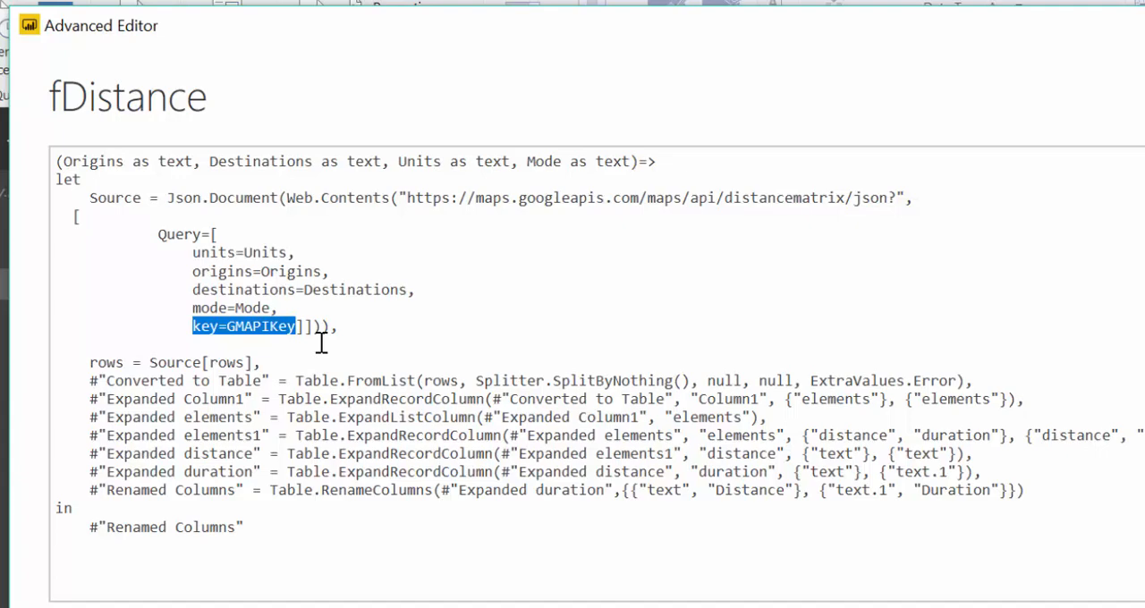
click(290, 309)
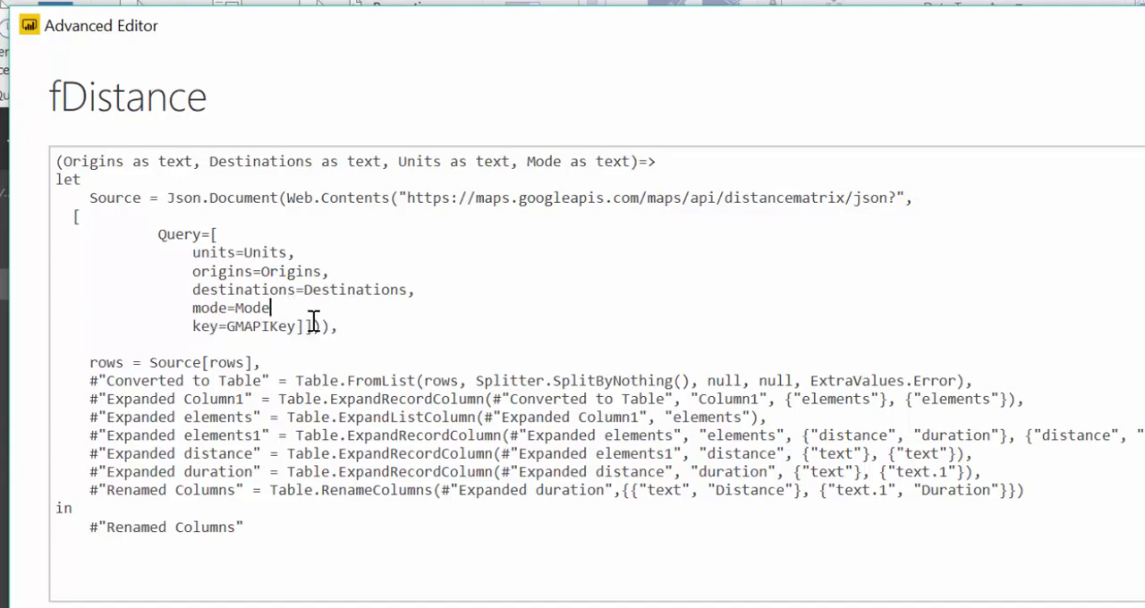
key(Return)
key(Tab)
key(Tab)
key(Tab)
key(Tab)
key(Tab)
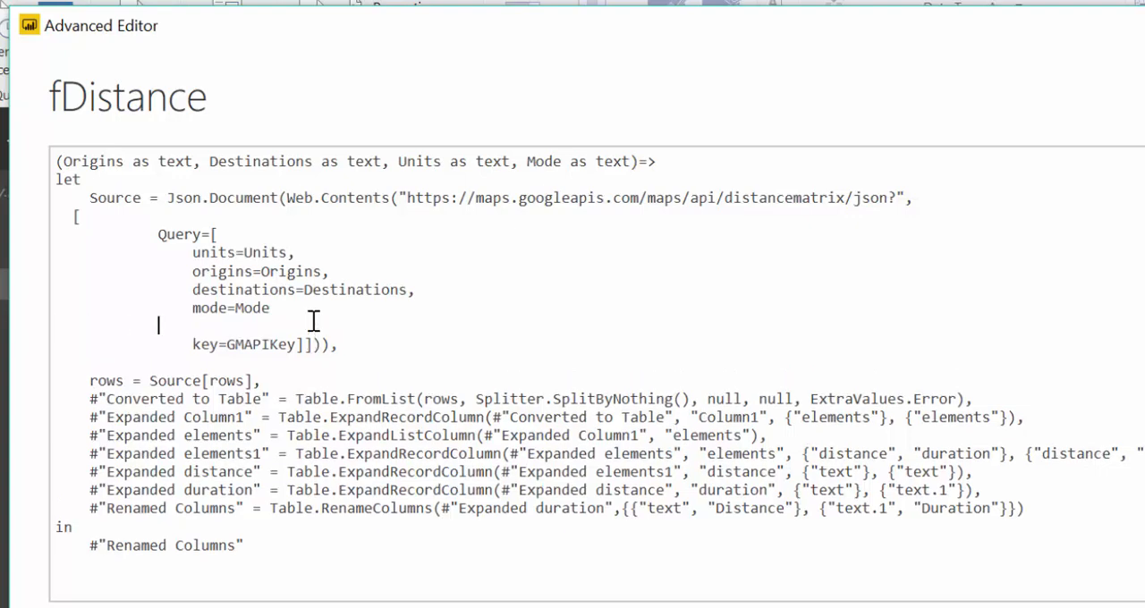
text(])
Rename the key field below the Query record to ApiKeyName
key(Left)
key(Left)
text(API)
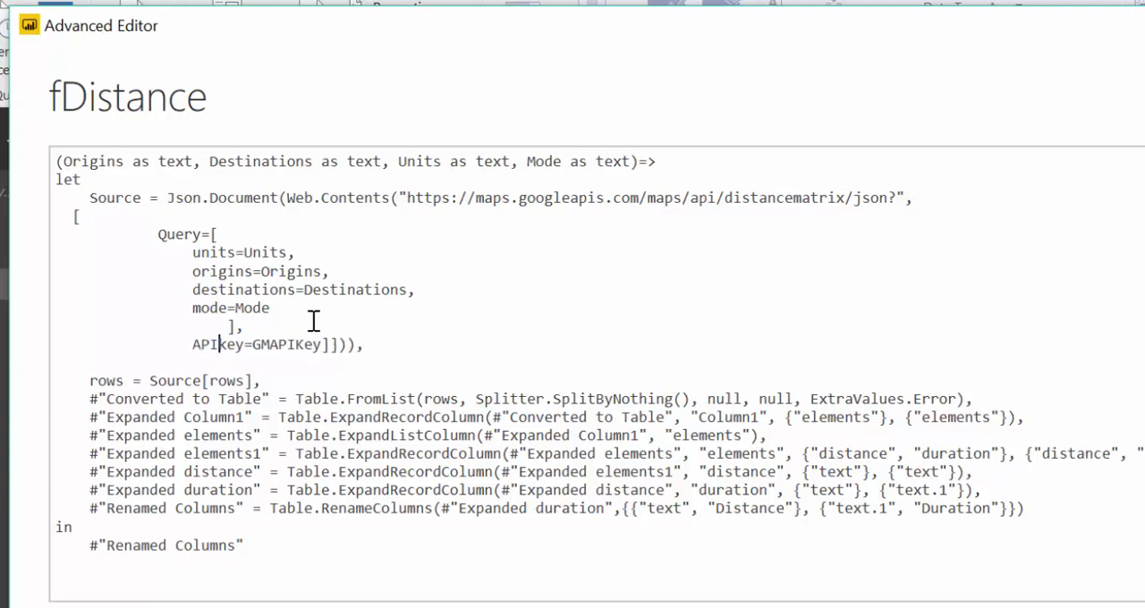
key(BackSpace)
key(BackSpace)
text(pi)
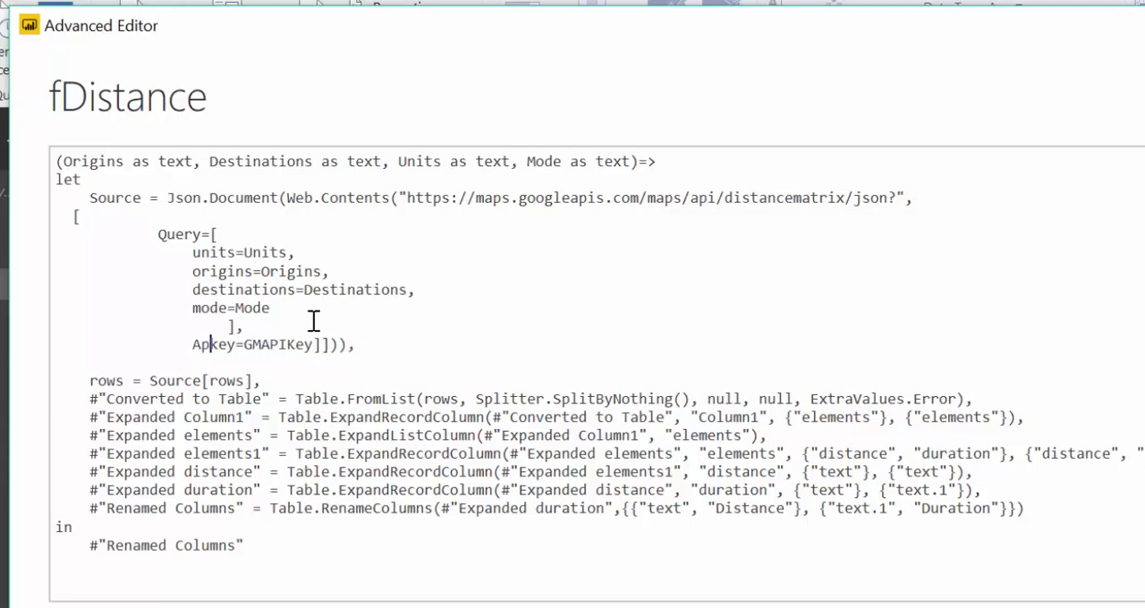
text(K)
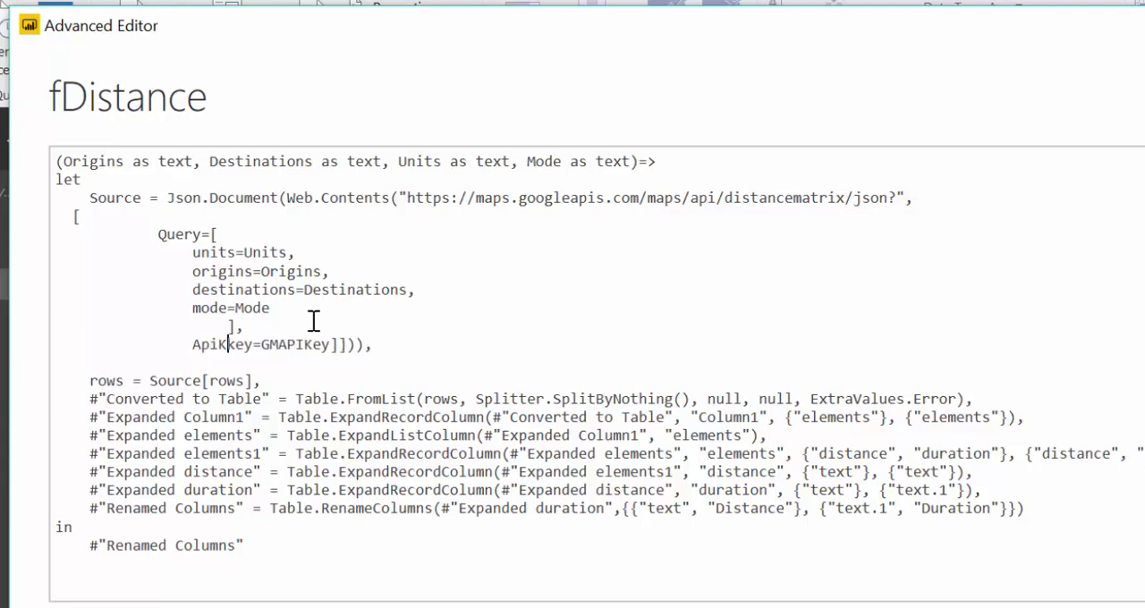
text(eyNam)
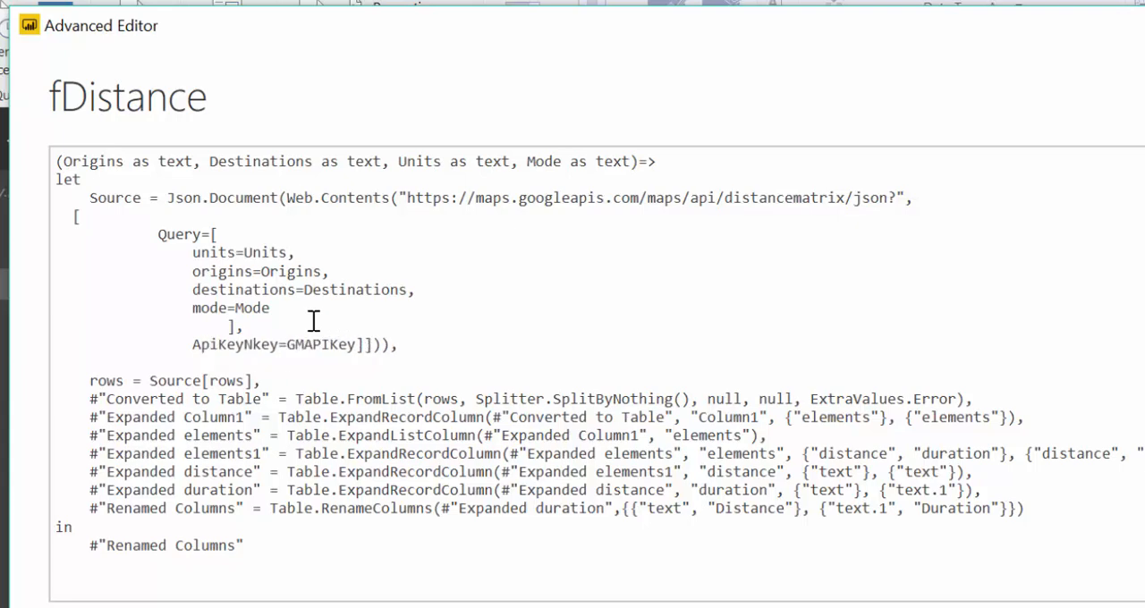
text(e)
key(Delete)
key(Delete)
key(Delete)
Replace the GMAPIKey value of ApiKeyName with the text "sig"
drag(289, 344, 329, 345)
key(Delete)
key(Delete)
key(Delete)
key(Delete)
text("sig")
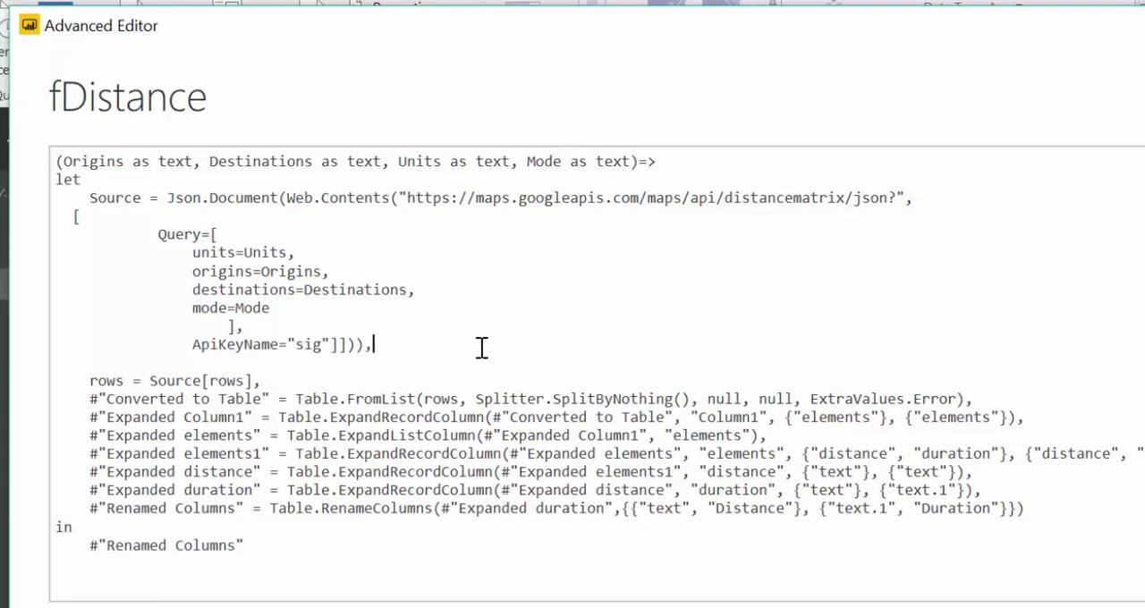
Remove the surplus closing square bracket after "sig" and apply the fDistance code
key(End)
click(347, 345)
key(BackSpace)
click(396, 347)
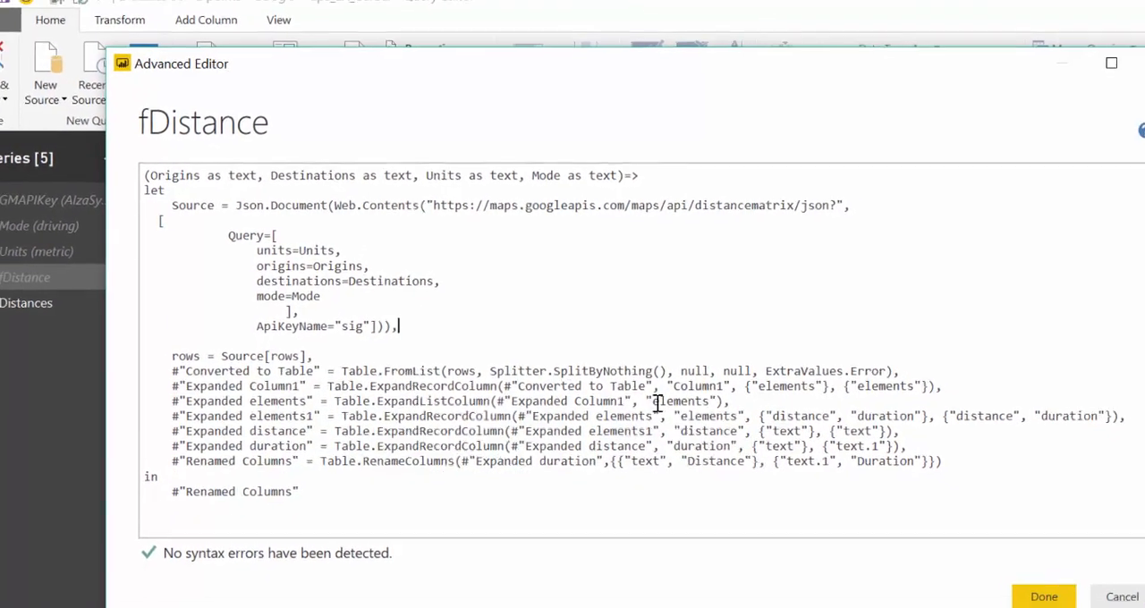
click(1043, 596)
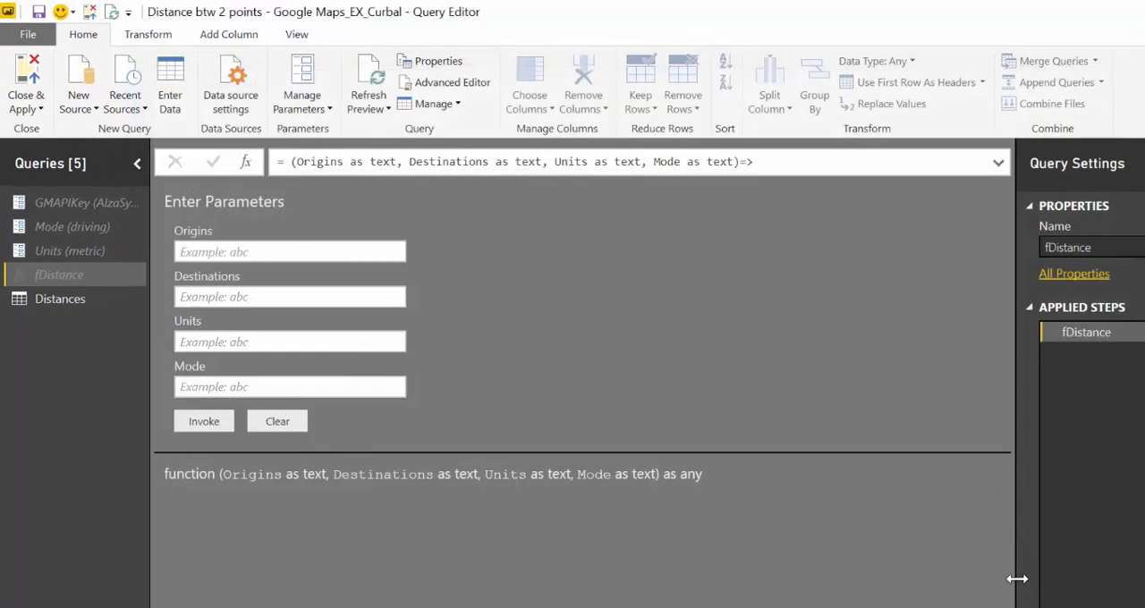
Show the Distances query, view its web access credential options and cancel without changing them
click(59, 302)
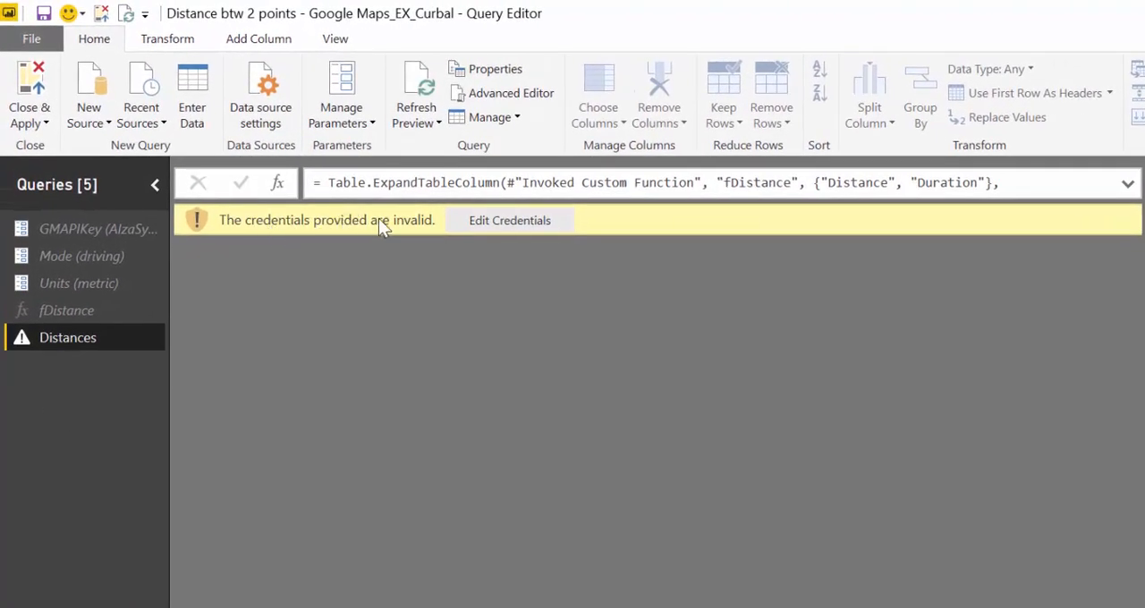
click(512, 223)
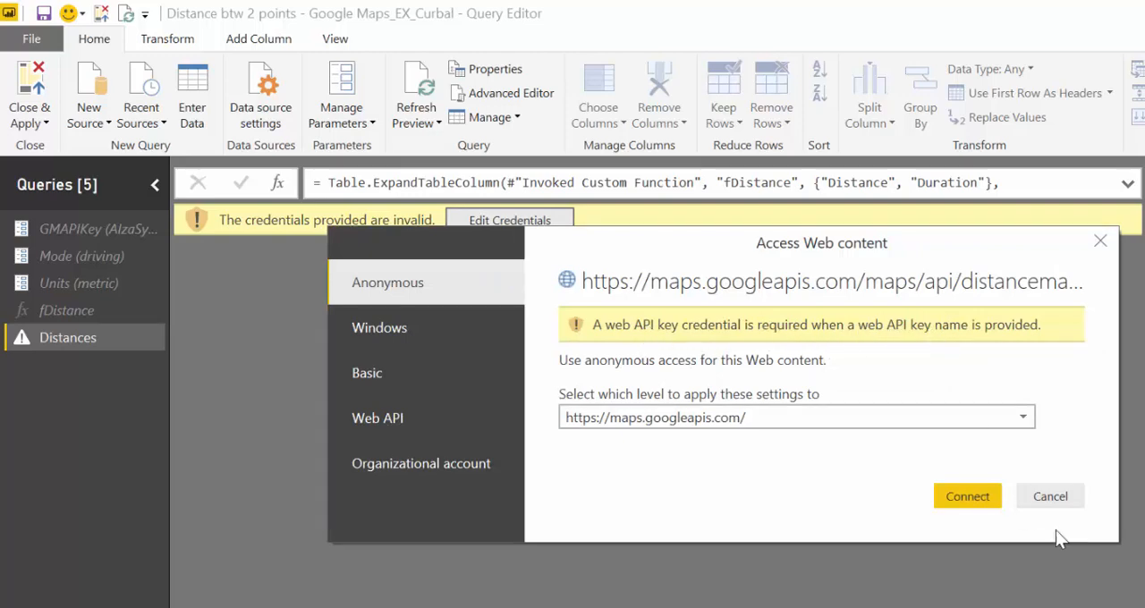
click(1050, 496)
Review the ApiKeyName option in the fDistance query's code and close the code without changes
click(49, 309)
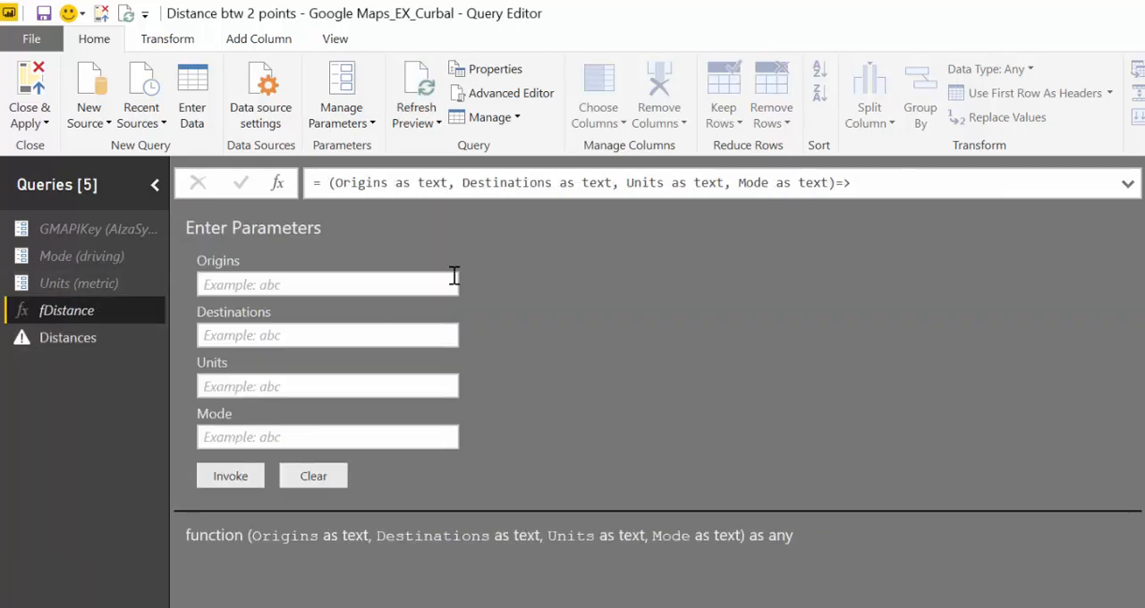
click(513, 97)
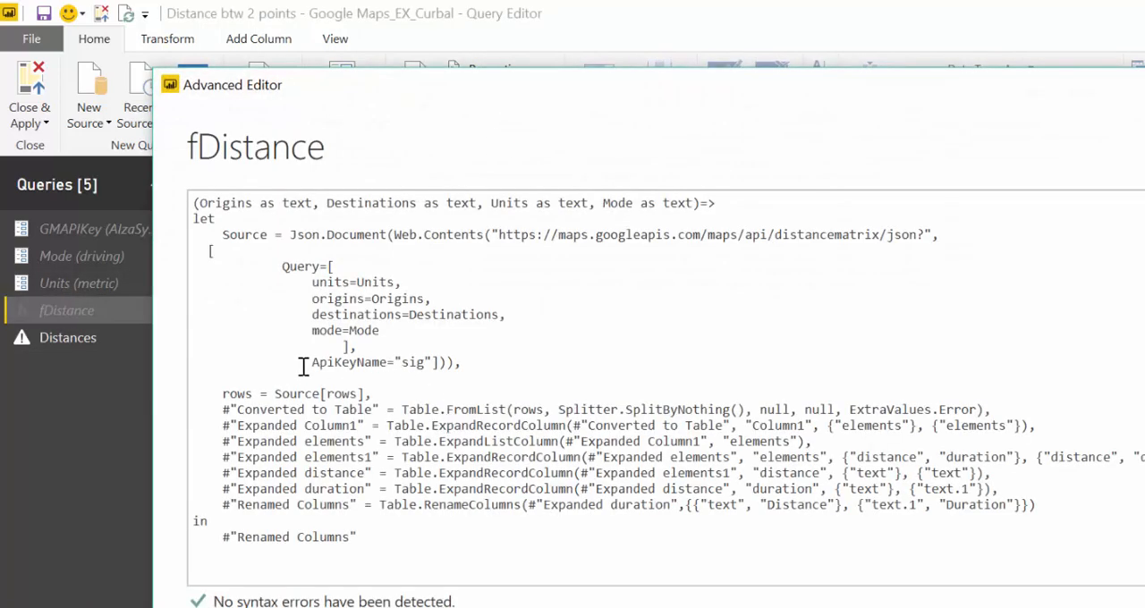
drag(305, 362, 376, 361)
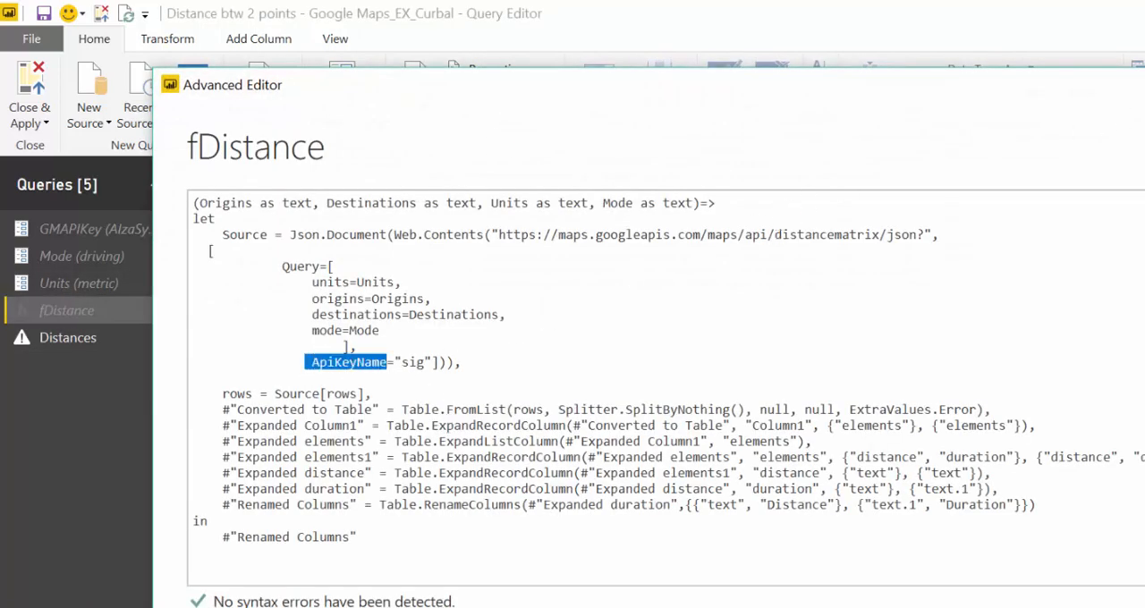
key(Escape)
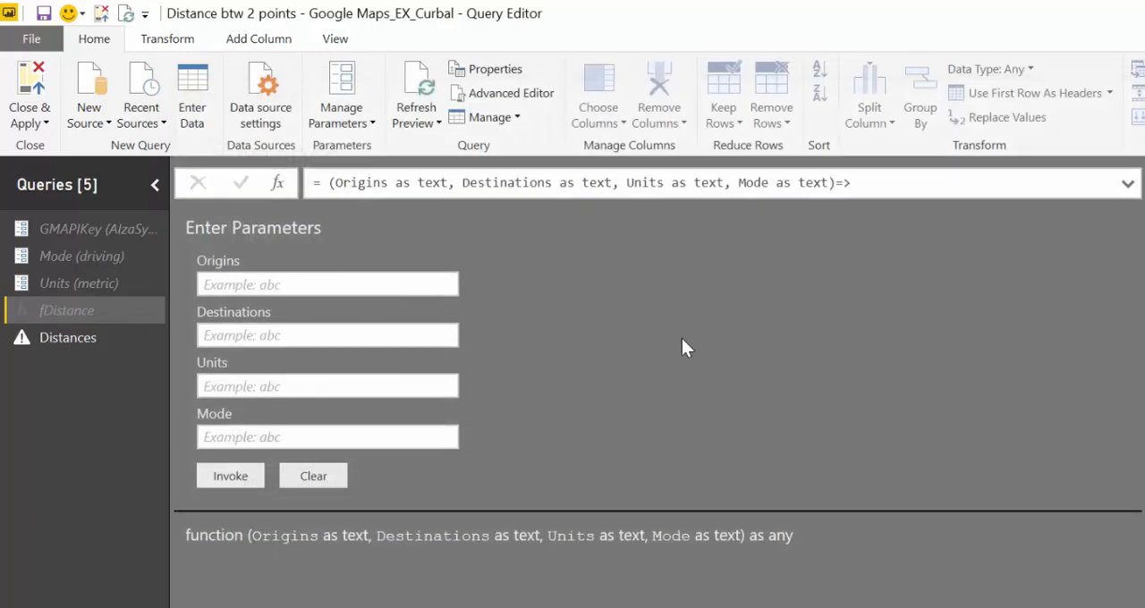
click(99, 337)
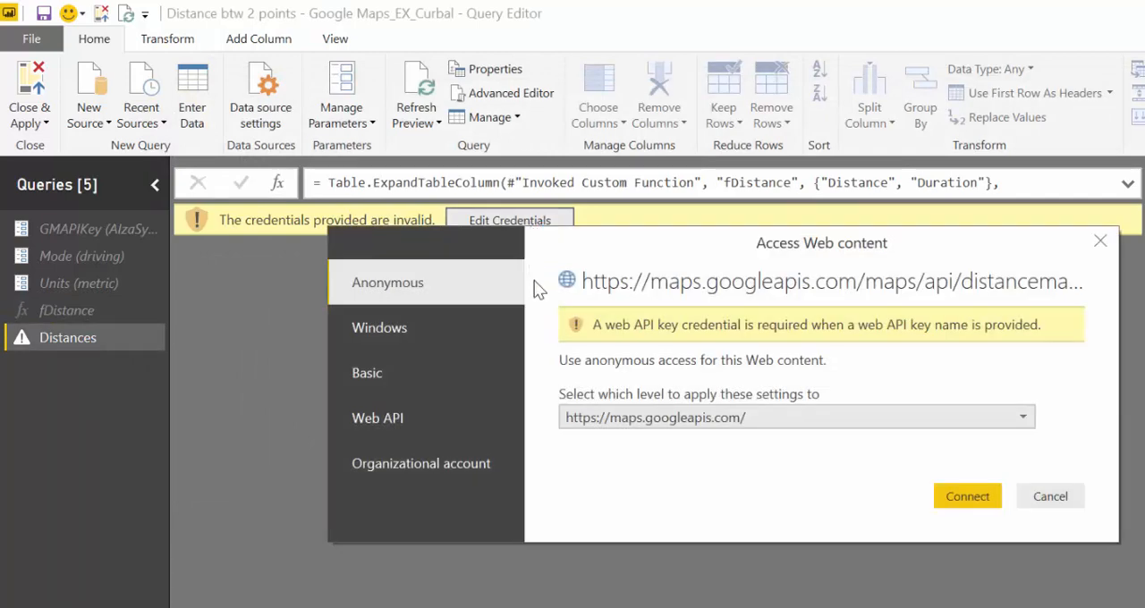
click(438, 418)
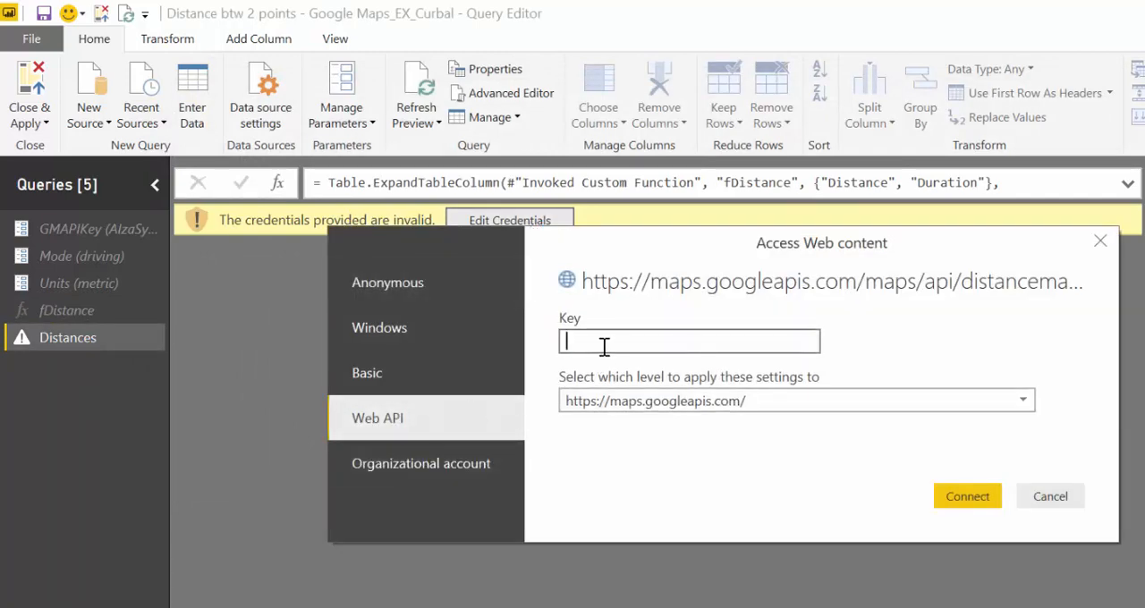
click(1045, 496)
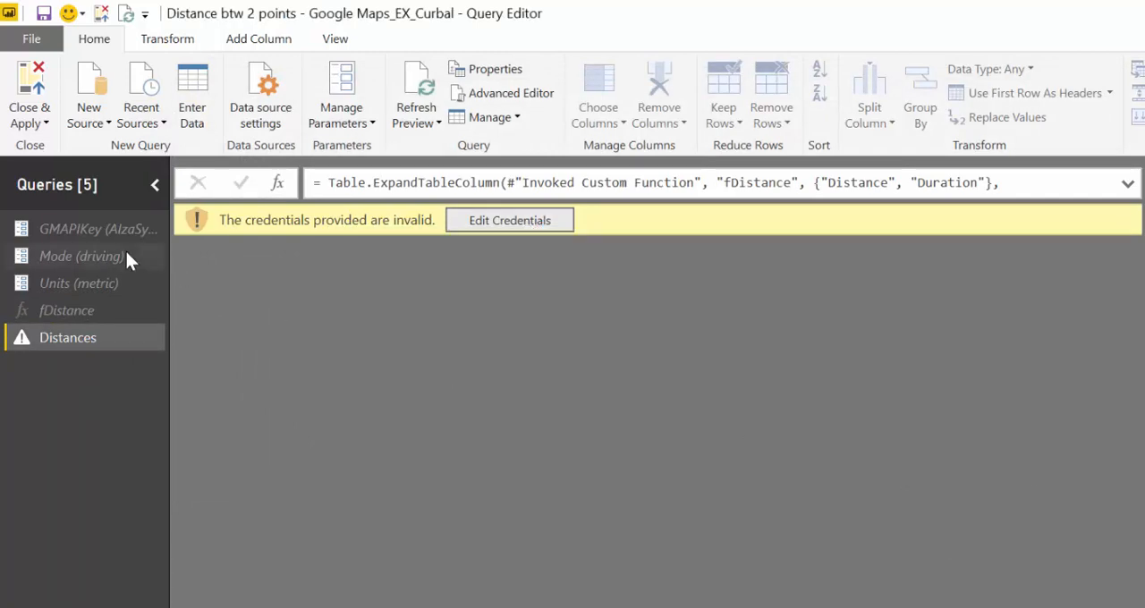
Connect the Distances query with Web API credentials, using the API key copied from the GMAPIKey parameter, and apply the query changes
click(141, 230)
drag(528, 212, 160, 205)
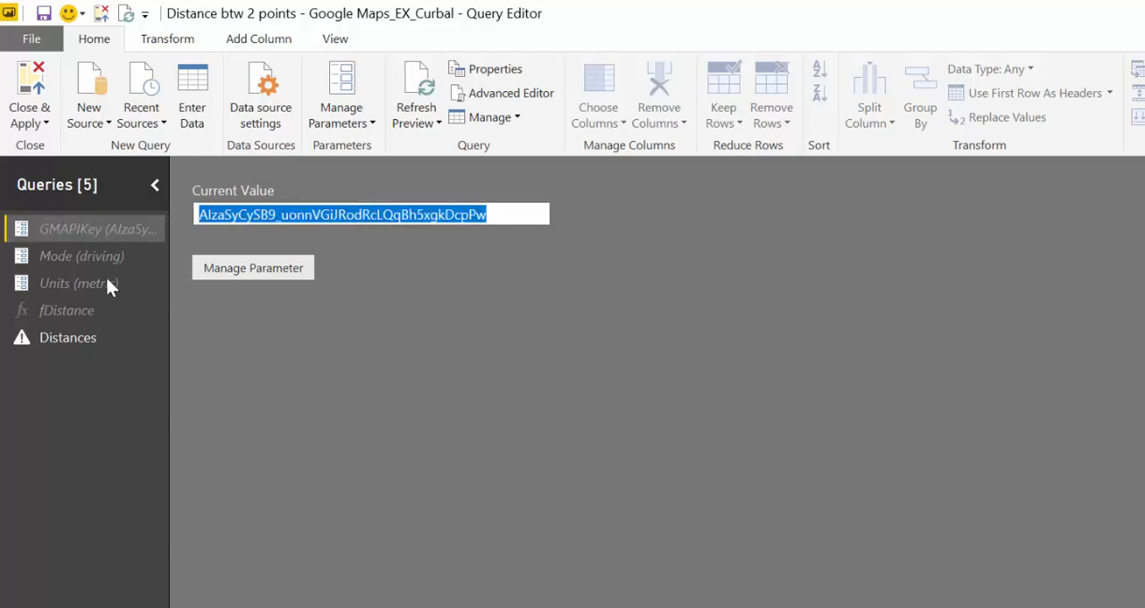
click(23, 337)
click(524, 222)
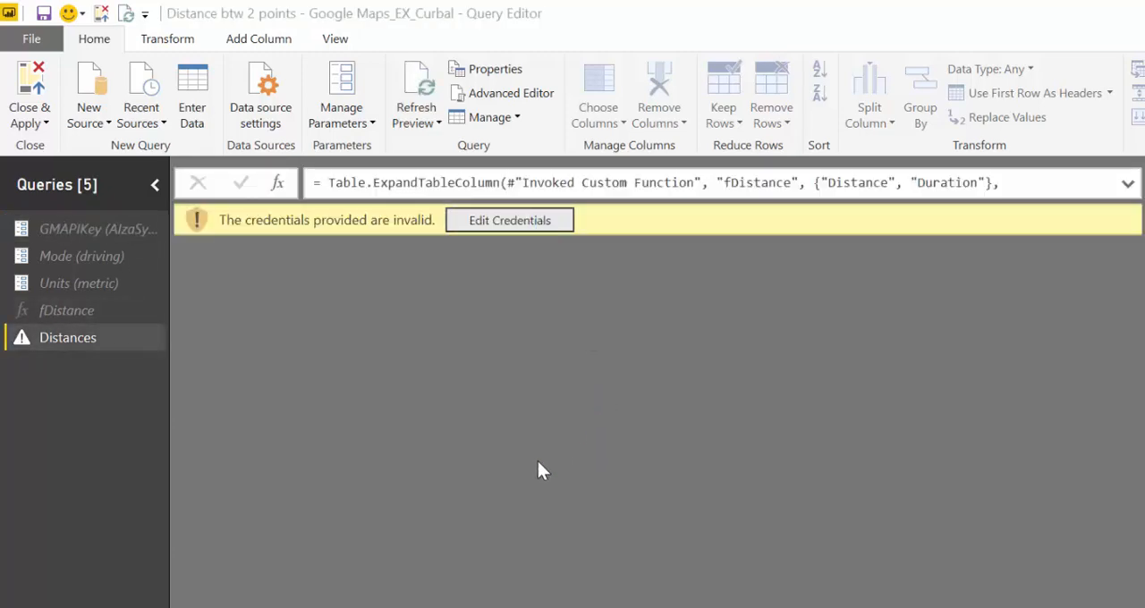
click(496, 418)
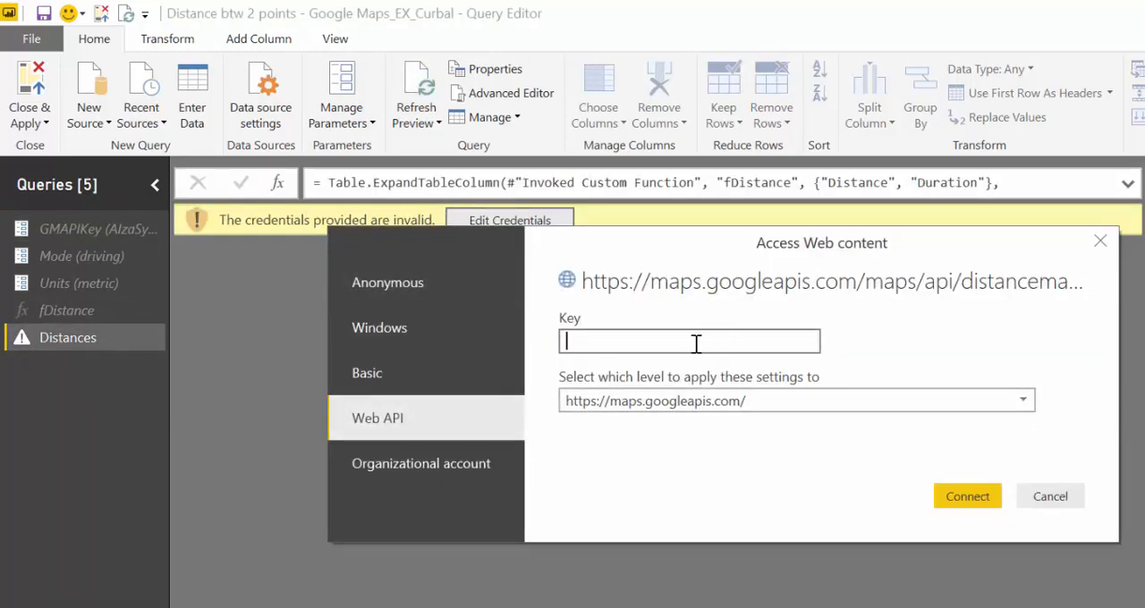
key(ctrl+v)
click(967, 498)
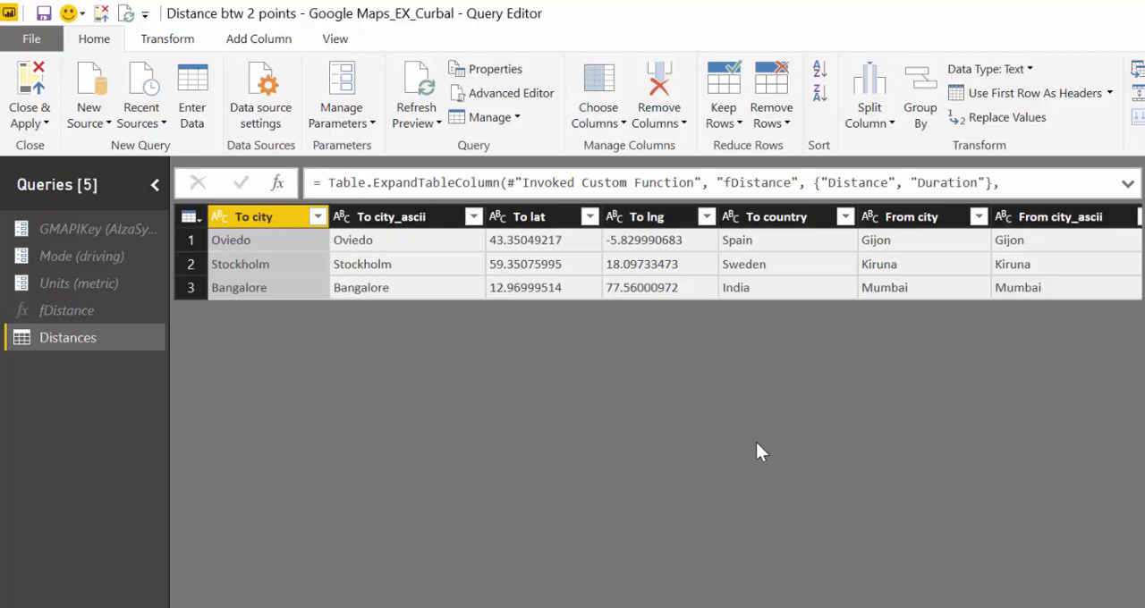
click(29, 96)
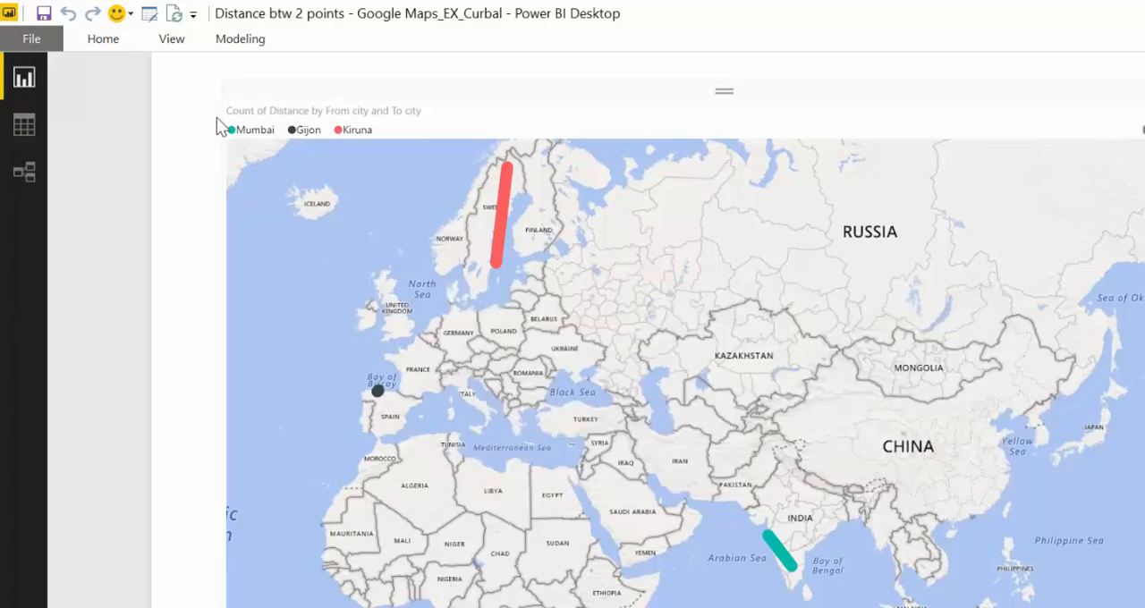
Reopen the queries, delete the GMAPIKey parameter, and apply the changes with Distances still loading
click(149, 13)
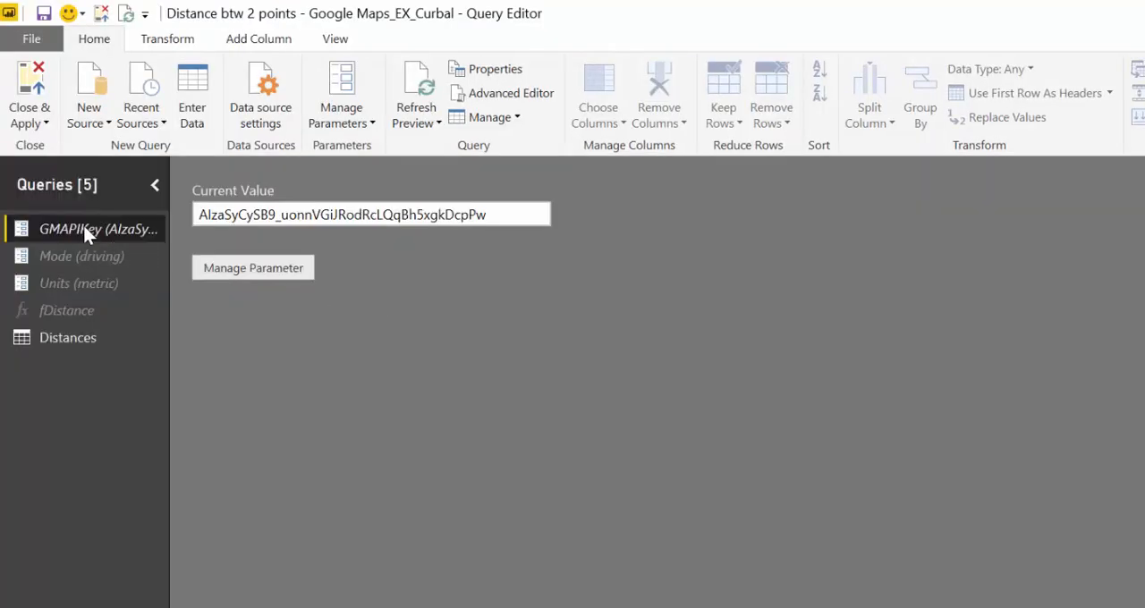
right_click(85, 229)
click(153, 289)
click(824, 430)
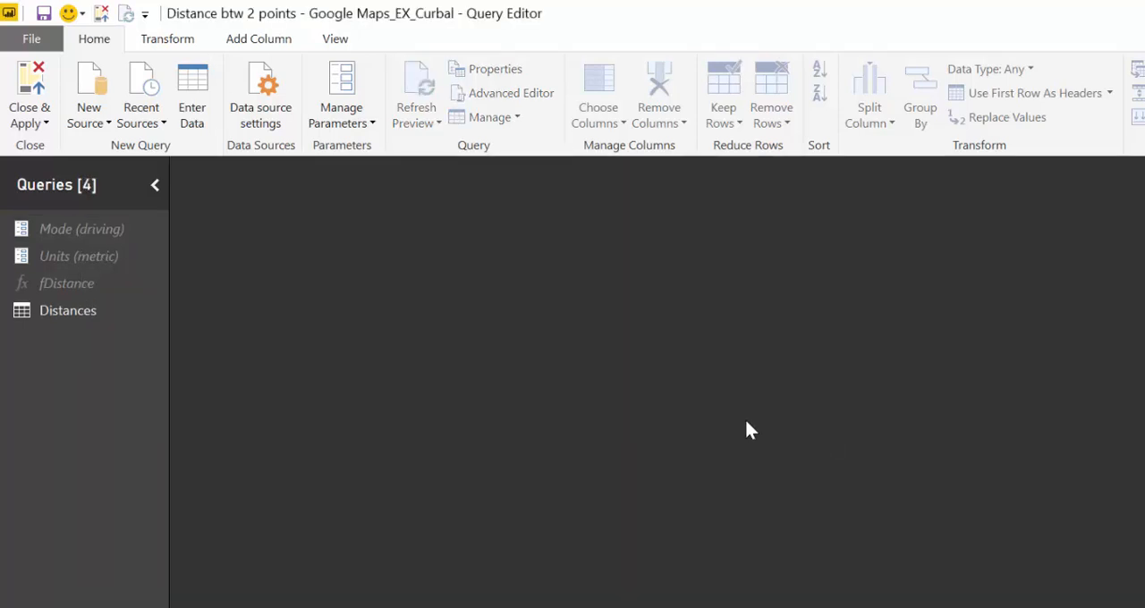
click(84, 311)
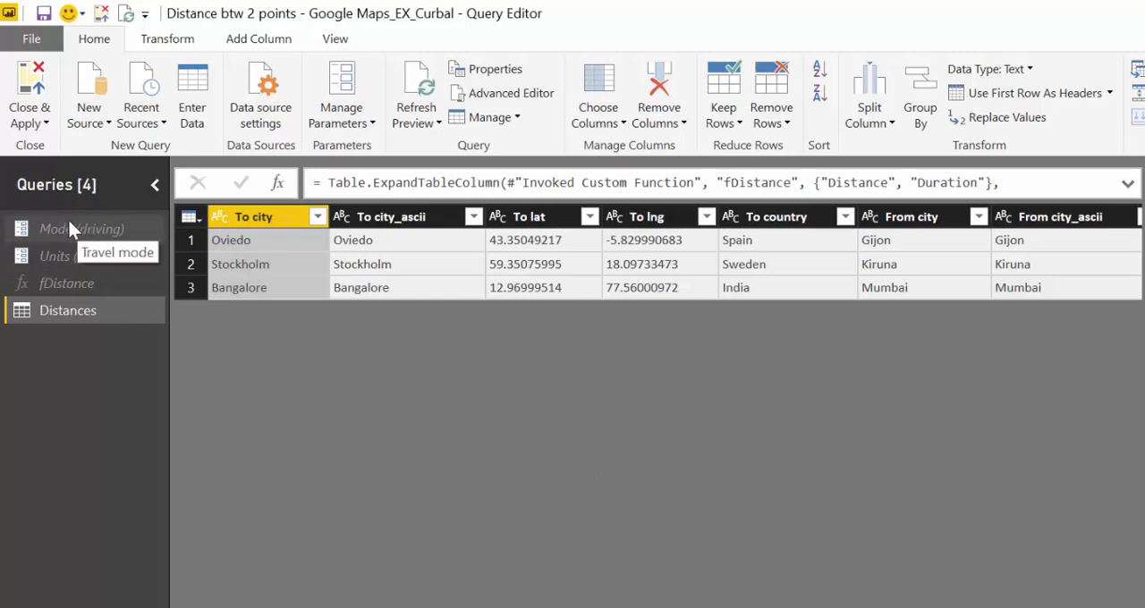
click(30, 99)
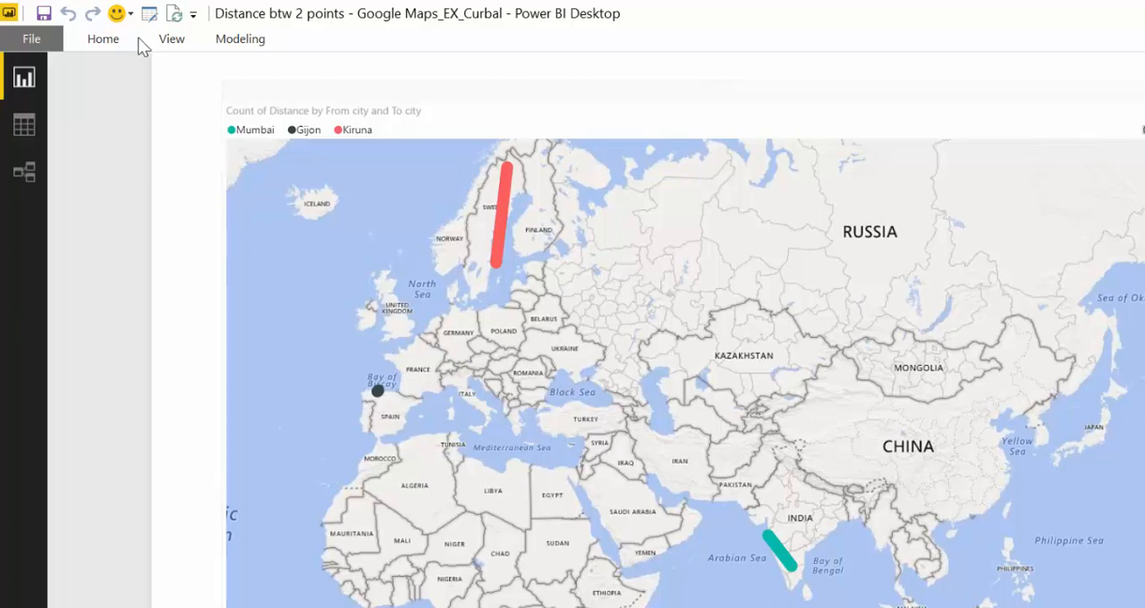
Clear the stored permissions of the current file's maps.googleapis.com distancematrix data source
click(31, 40)
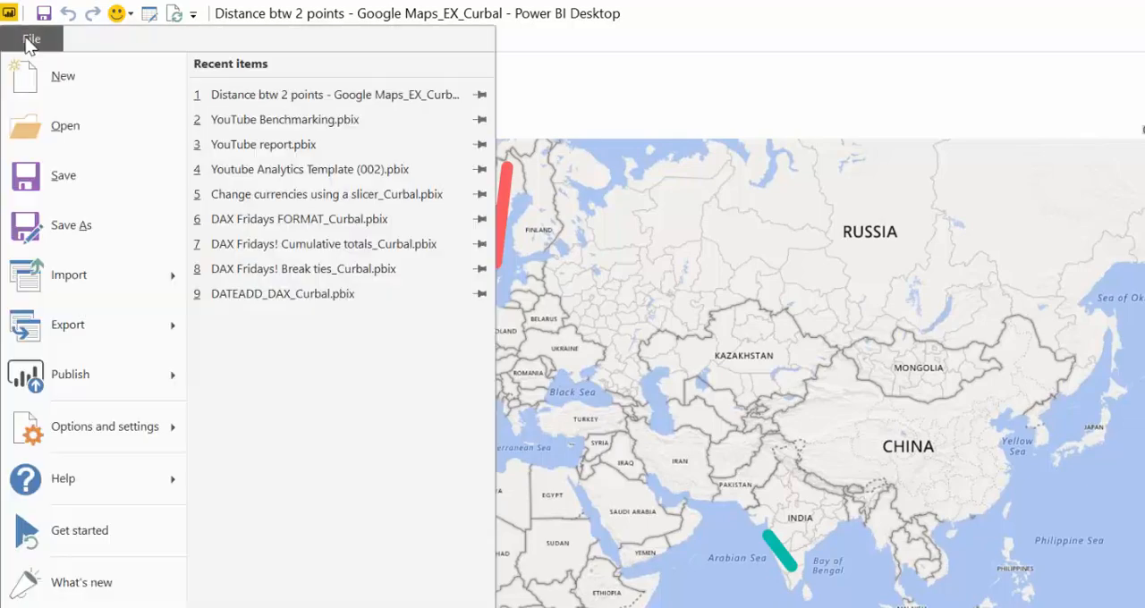
click(112, 436)
click(327, 159)
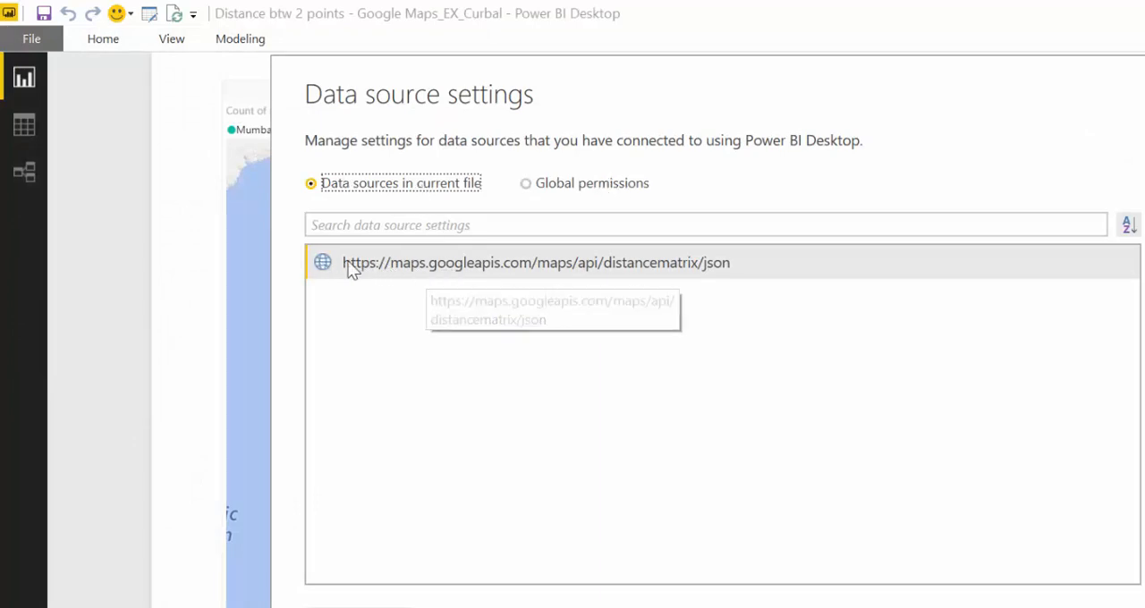
right_click(490, 271)
click(518, 298)
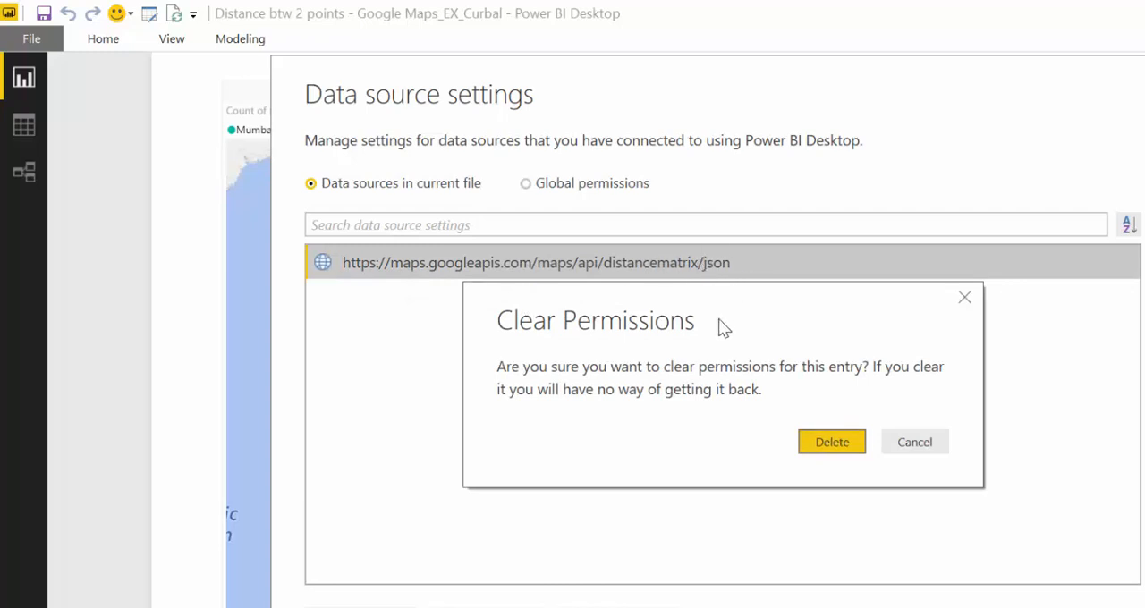
click(834, 442)
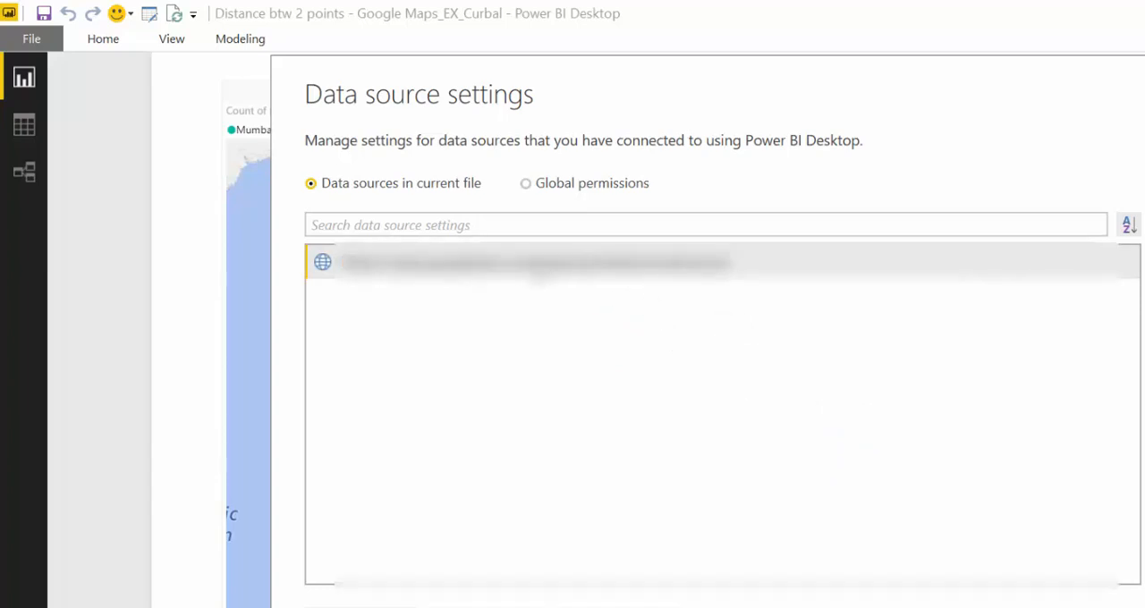
Look through the global permissions list, return to the current file's data sources and close the settings
click(586, 191)
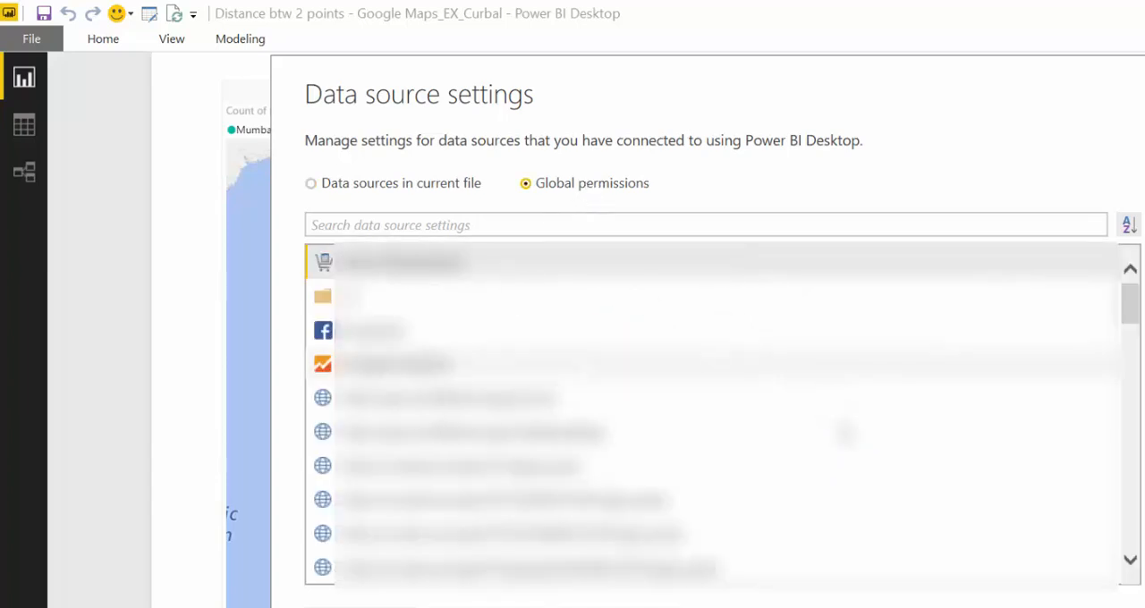
scroll(872, 510, down, 10)
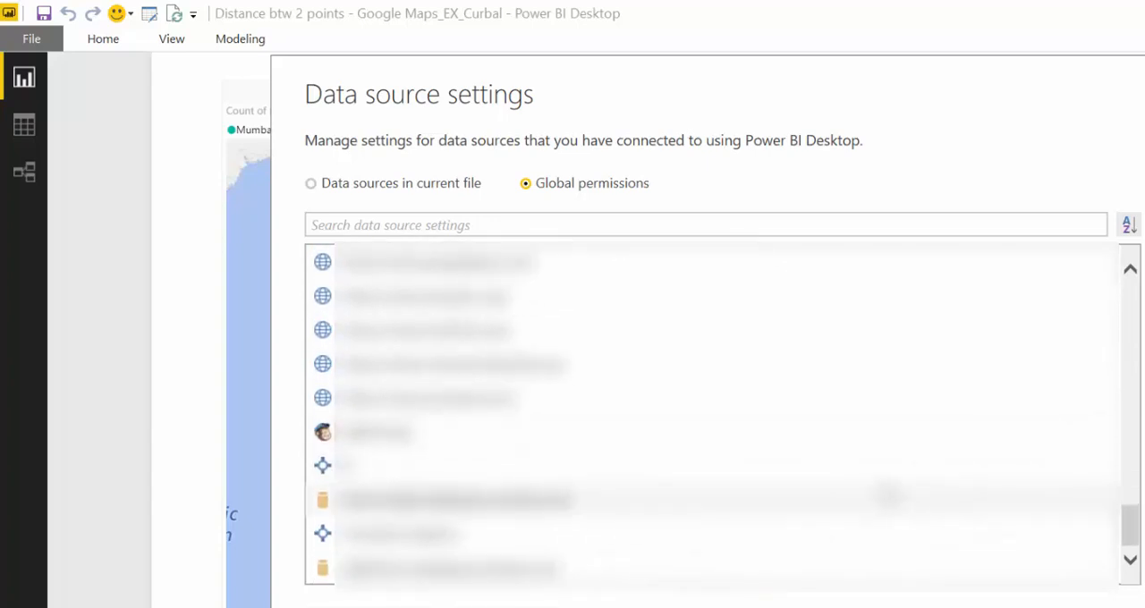
scroll(881, 506, up, 10)
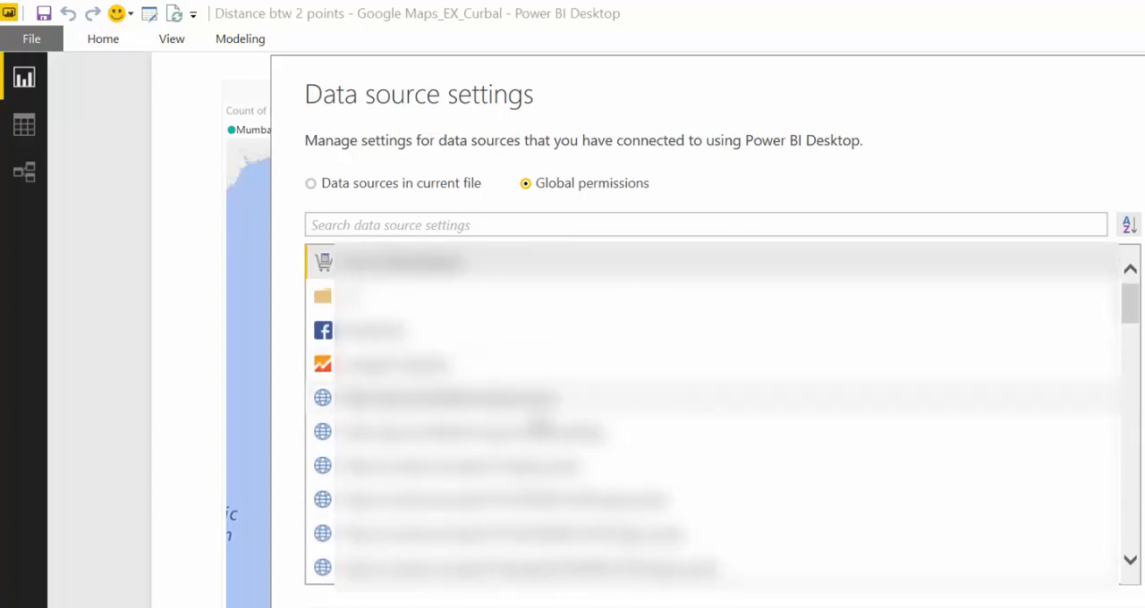
click(540, 399)
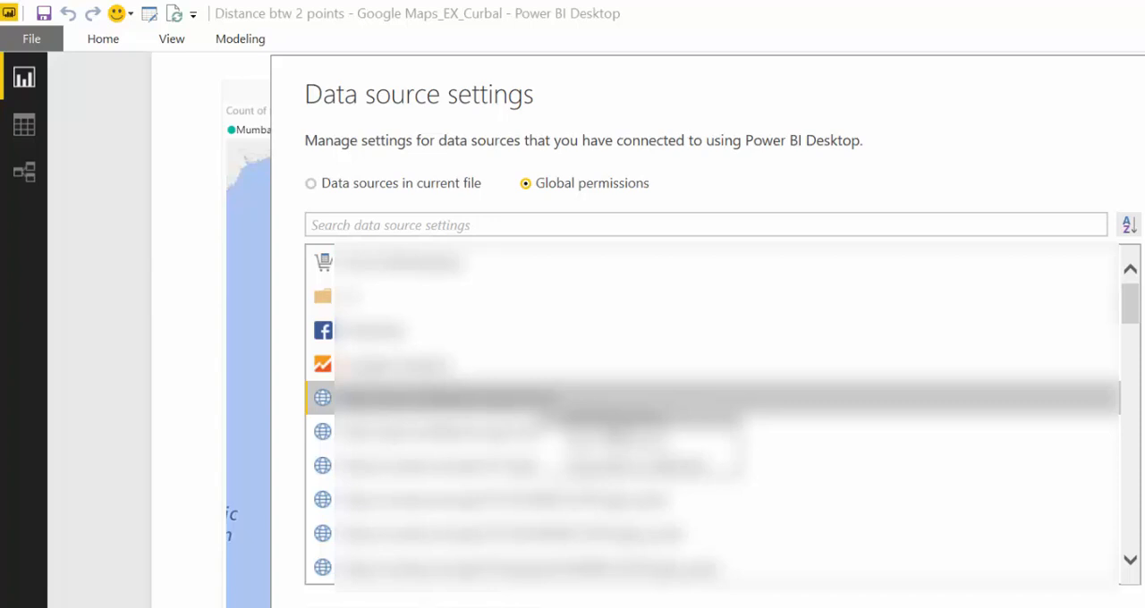
click(338, 186)
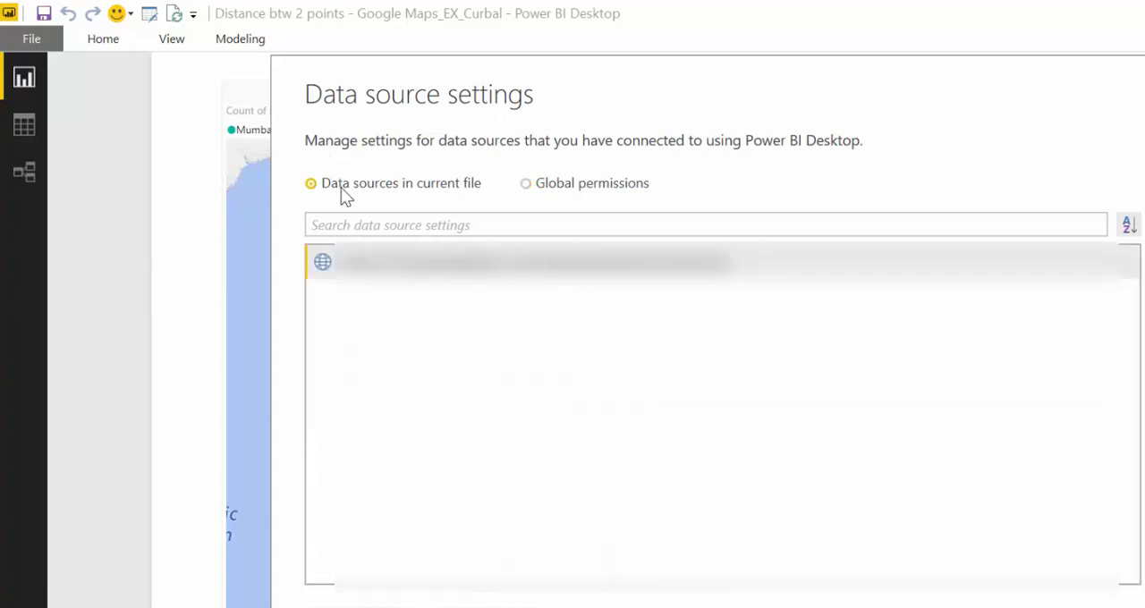
click(381, 226)
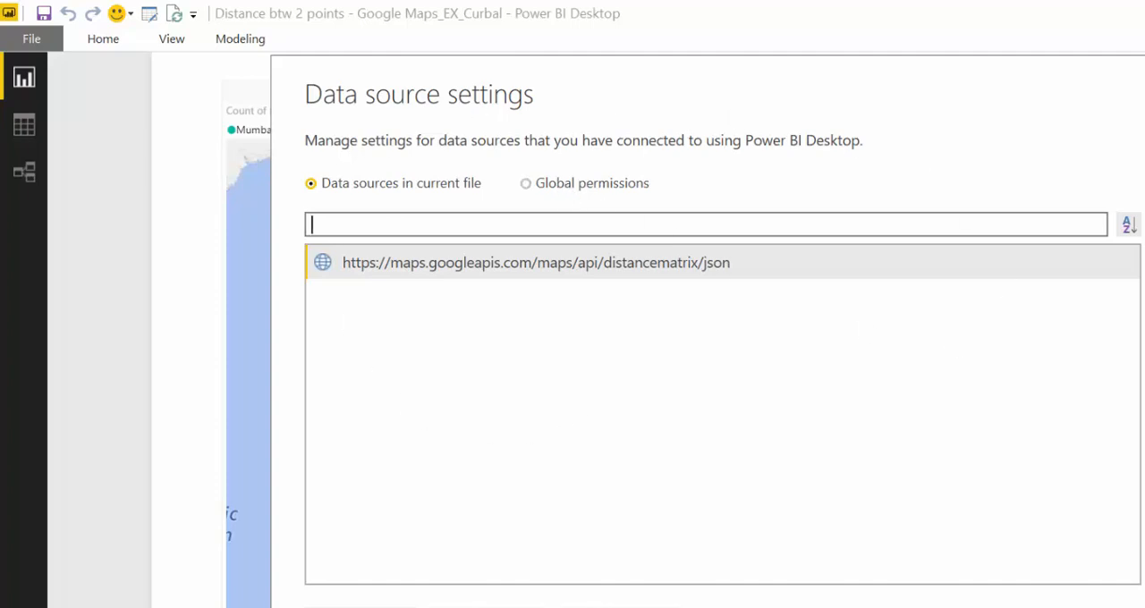
key(Escape)
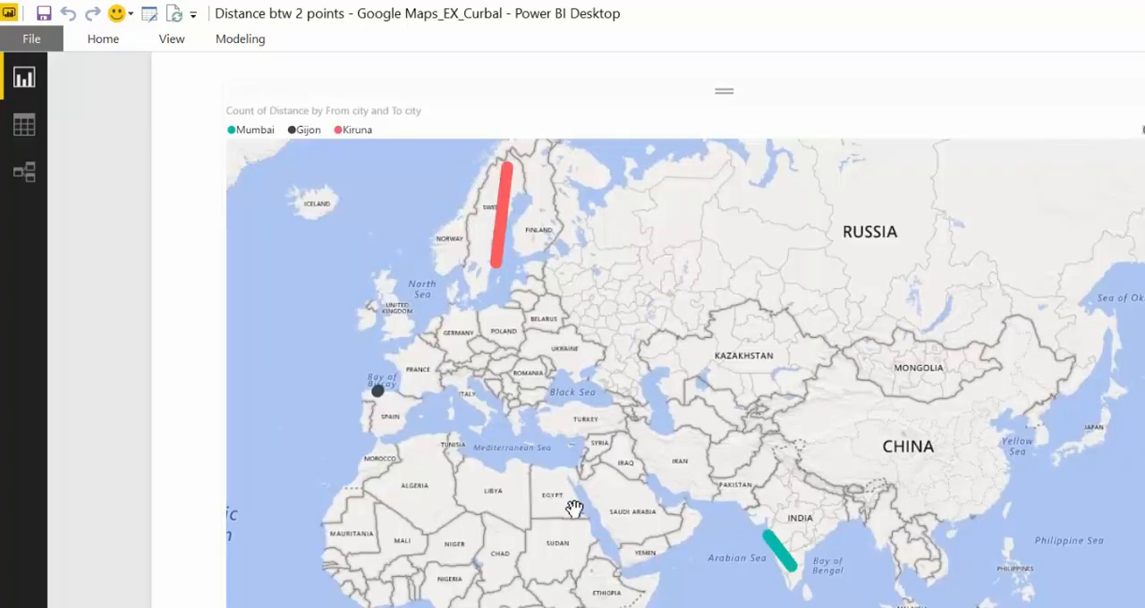
Reopen the data source settings, clear the distancematrix source's permissions once more and close the settings
click(29, 40)
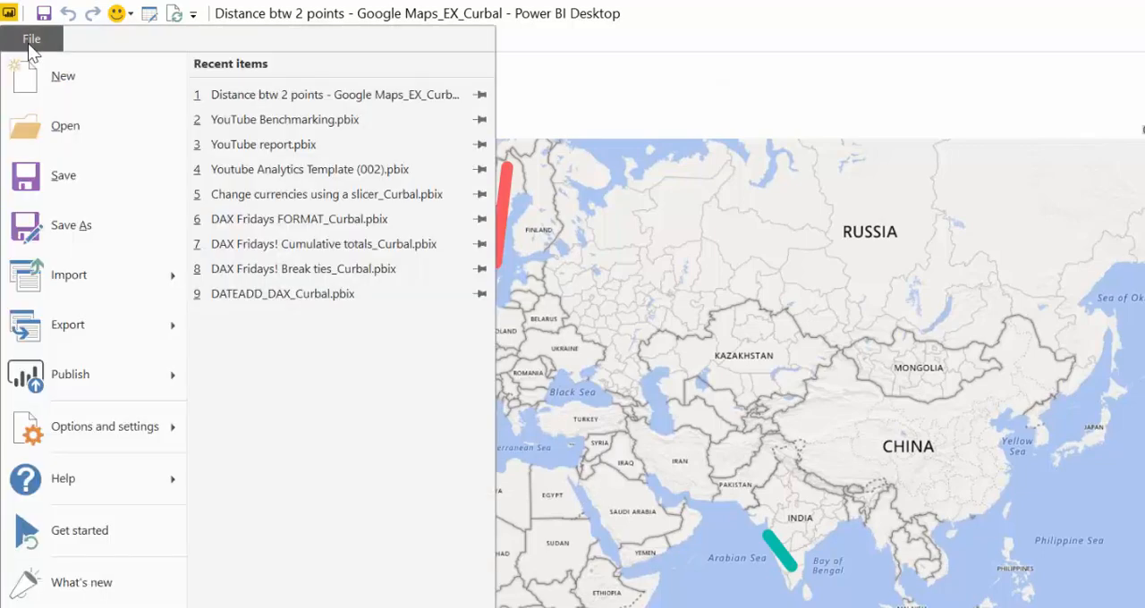
mouse_move(158, 429)
click(396, 156)
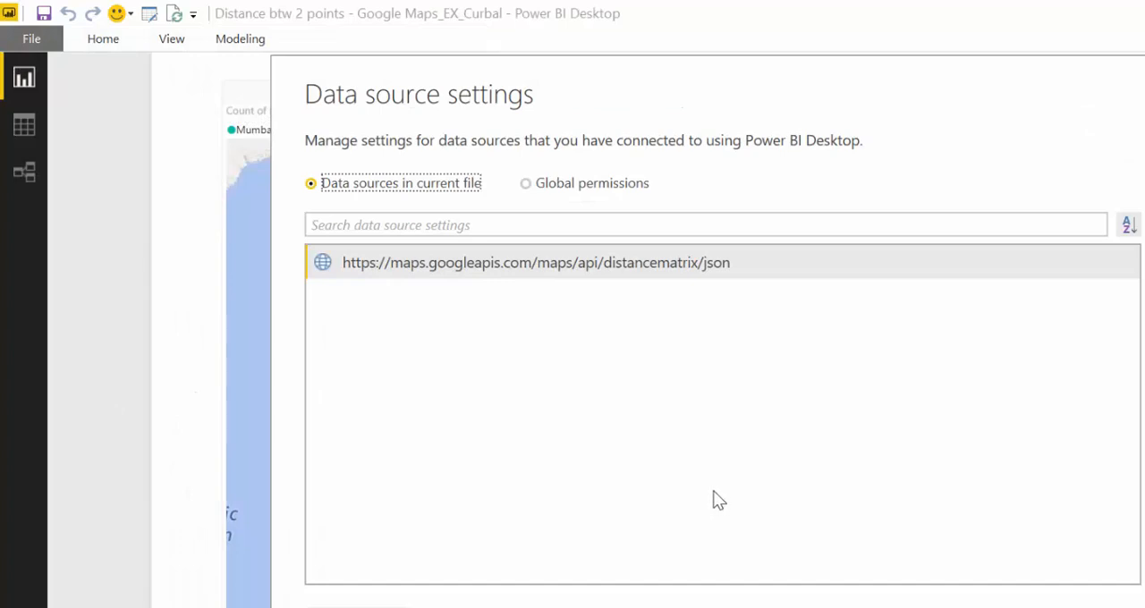
right_click(540, 267)
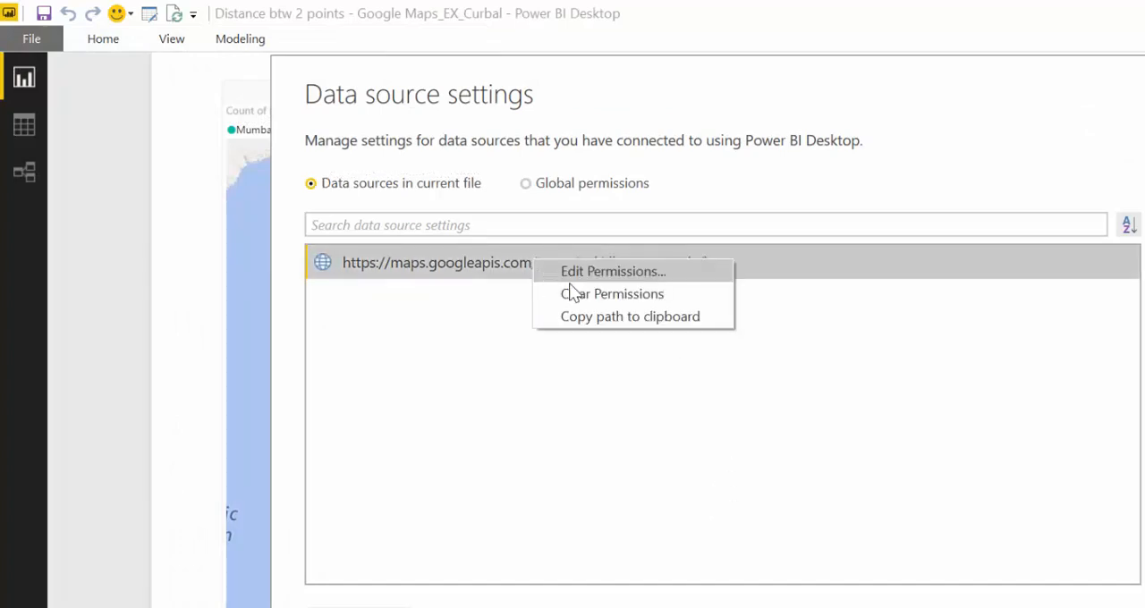
click(603, 300)
click(827, 447)
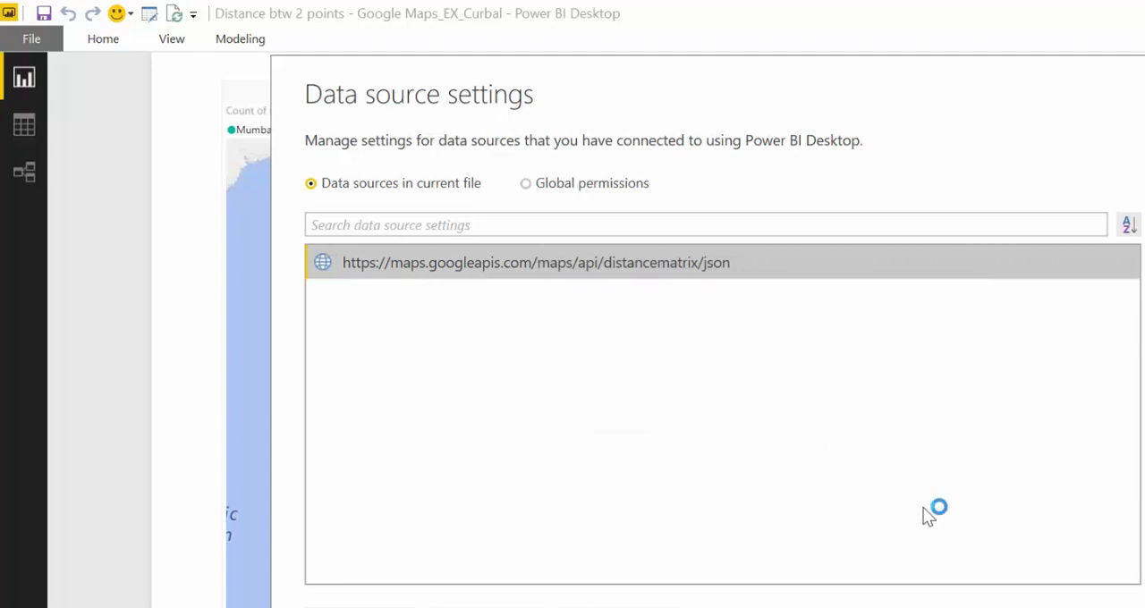
key(Escape)
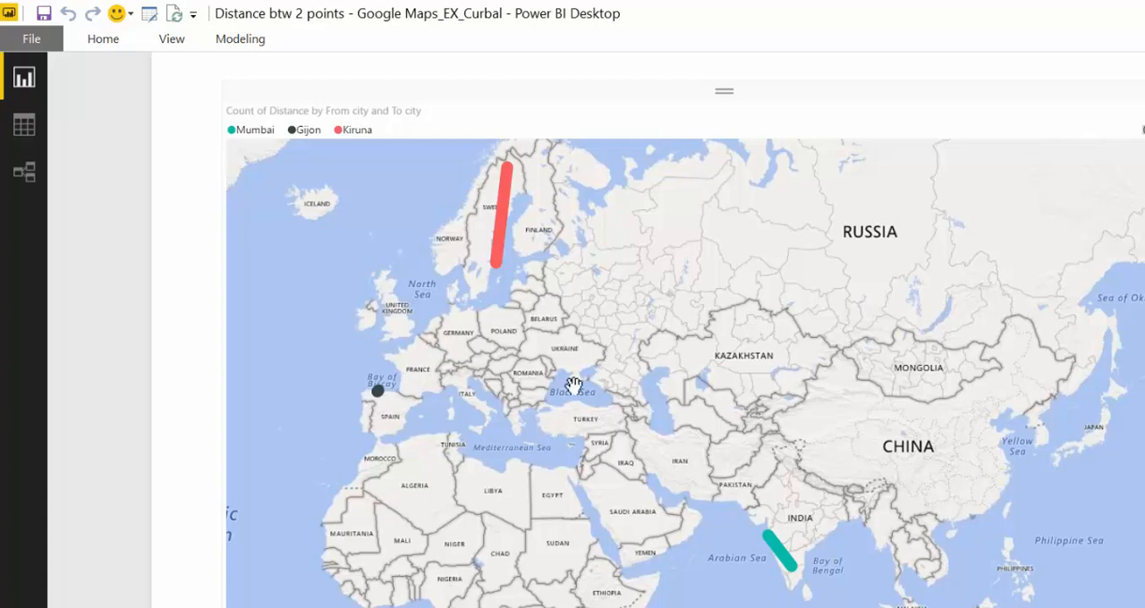
Reconnect the Distances query through Web API credentials by pasting the API key, and apply the query changes
click(149, 13)
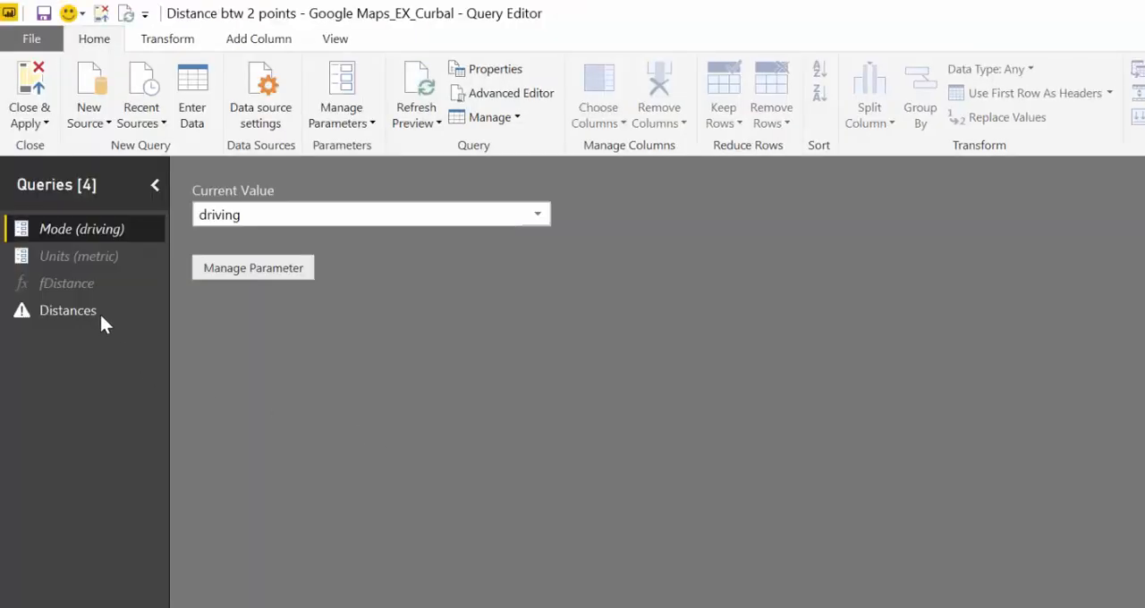
click(101, 325)
click(487, 219)
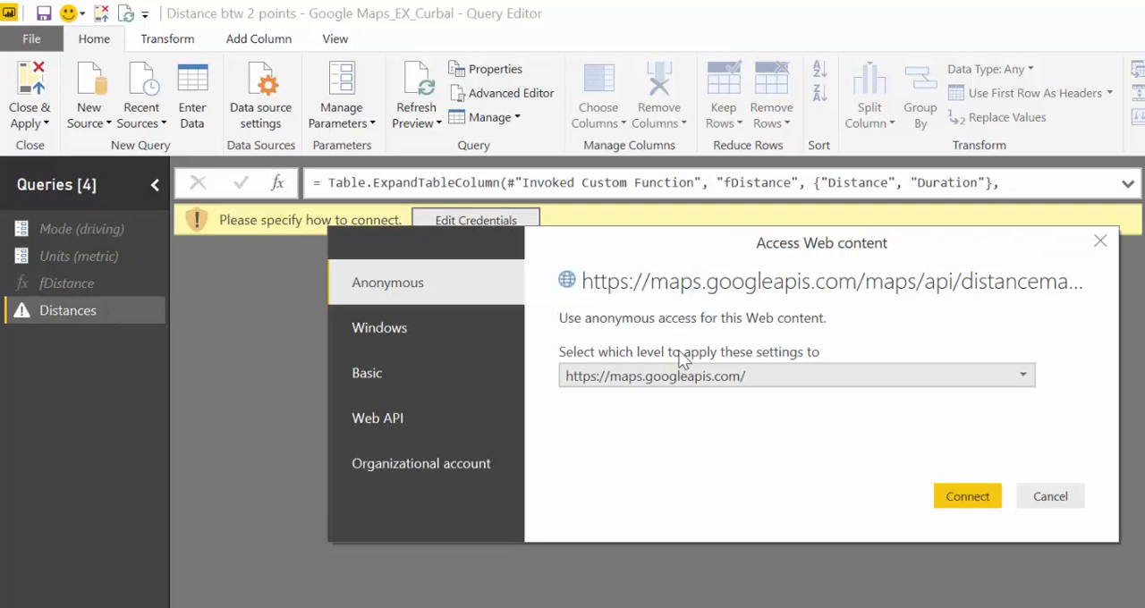
click(377, 417)
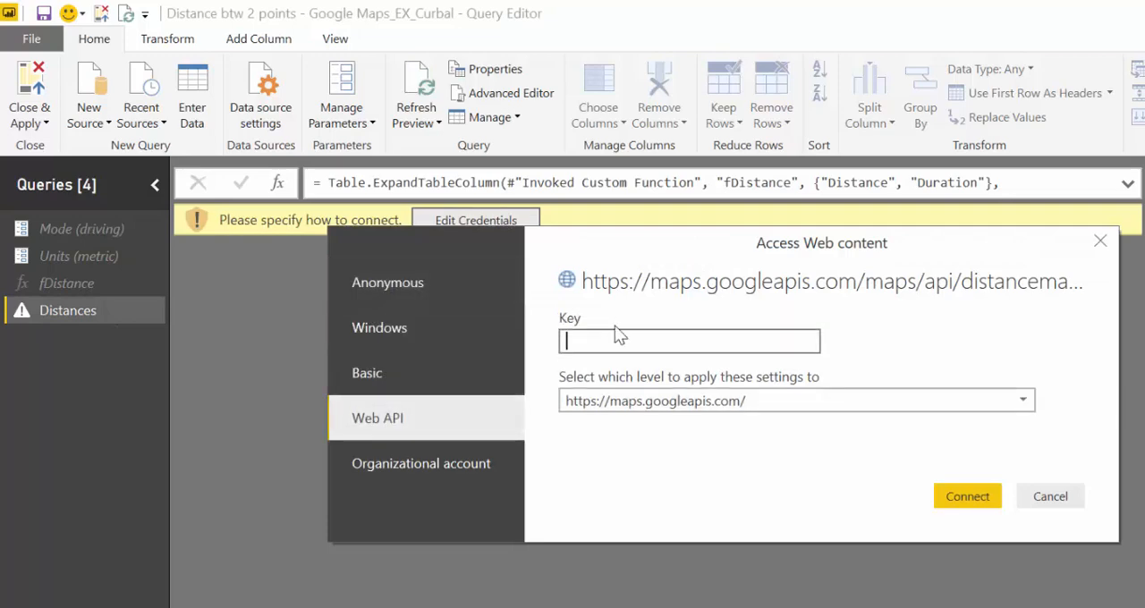
right_click(619, 333)
click(672, 342)
key(ctrl+v)
click(968, 498)
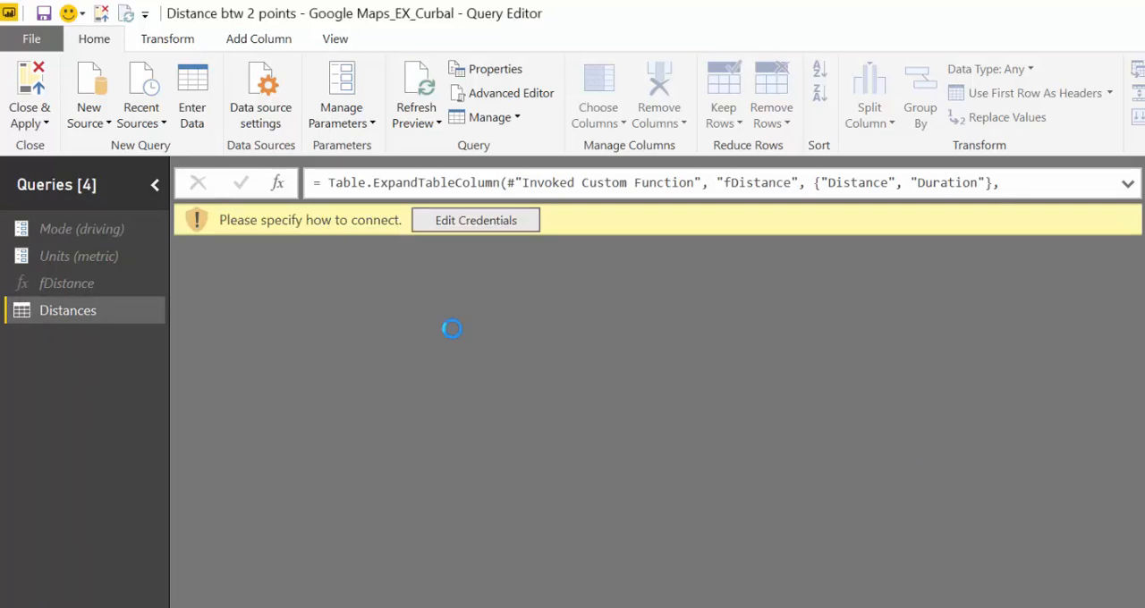
click(29, 85)
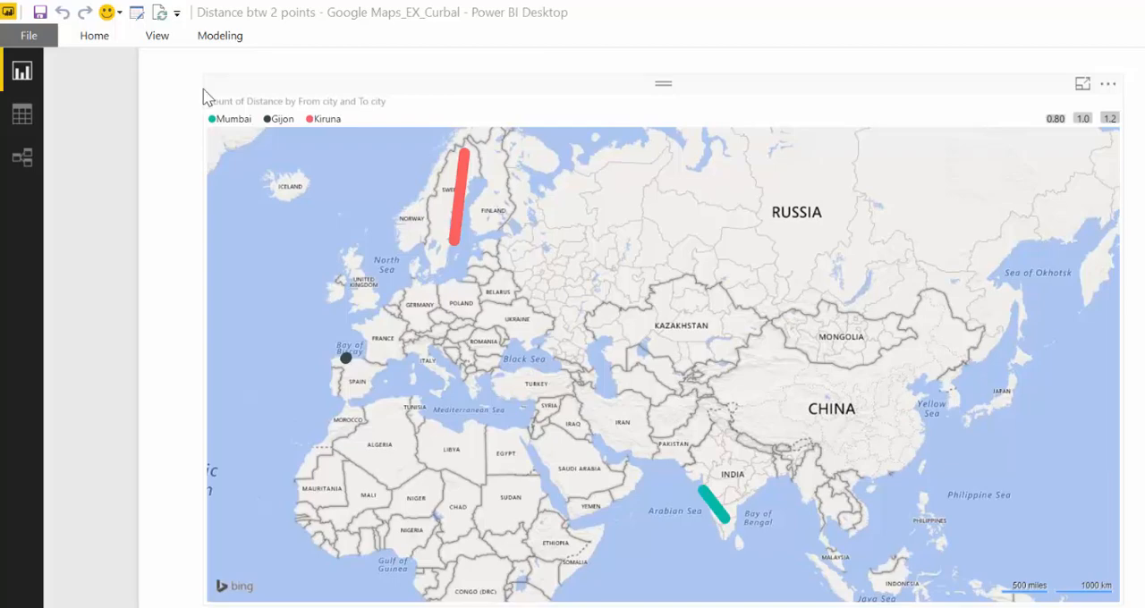
View the current file's data source settings from the report and close them
click(28, 42)
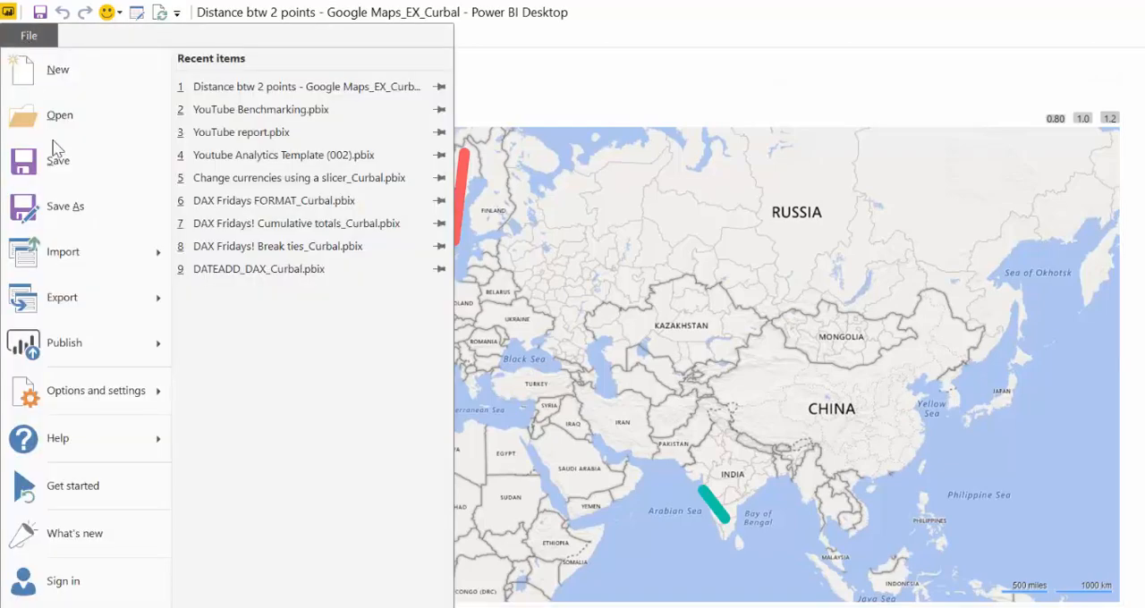
mouse_move(132, 393)
click(303, 143)
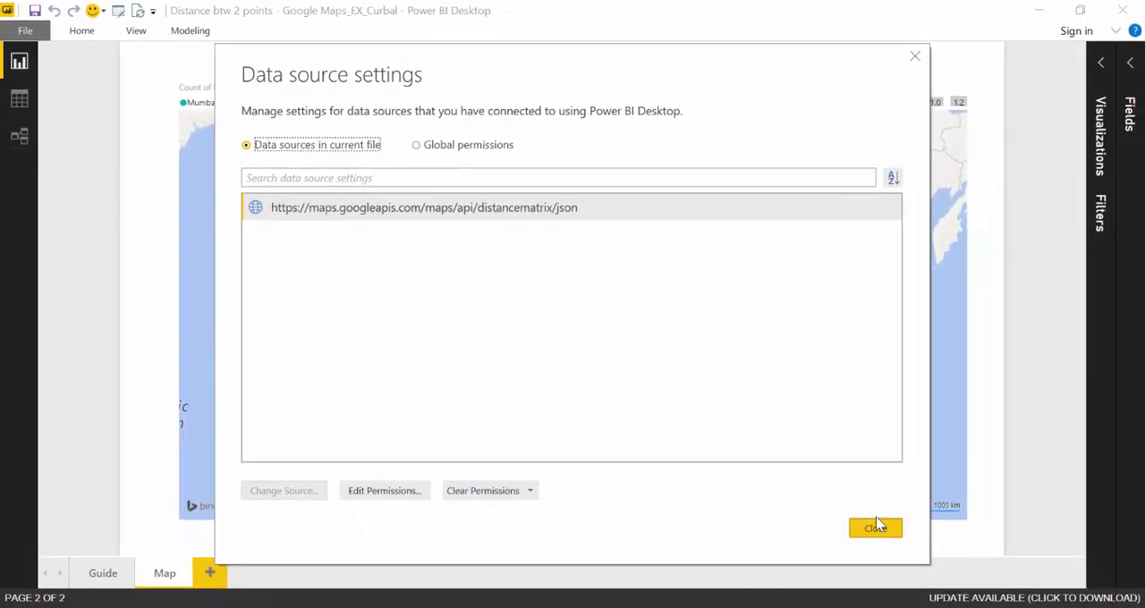
click(876, 535)
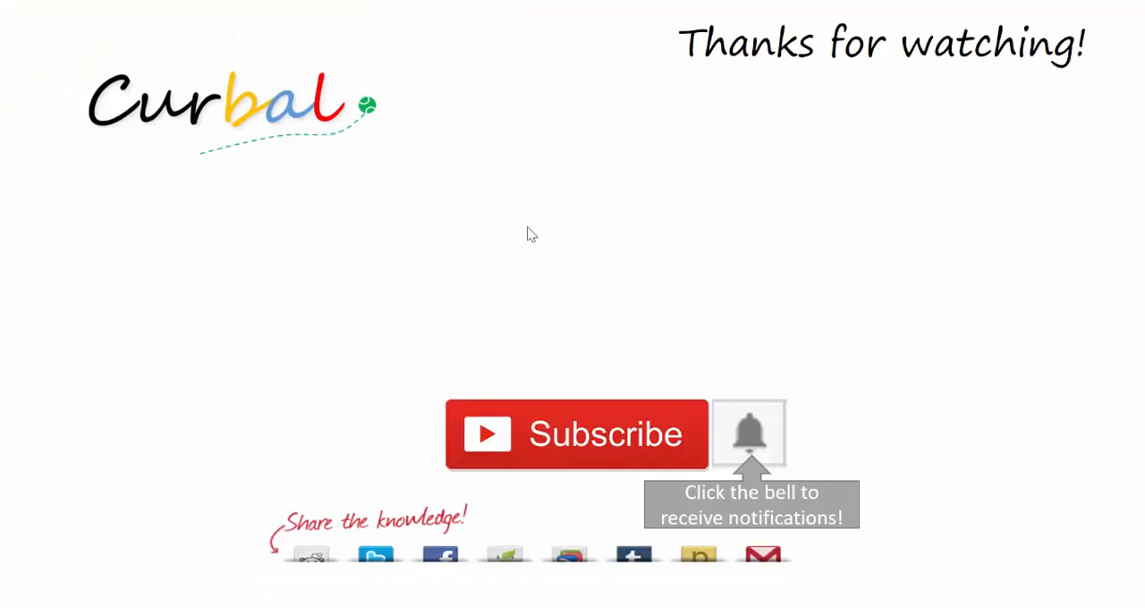